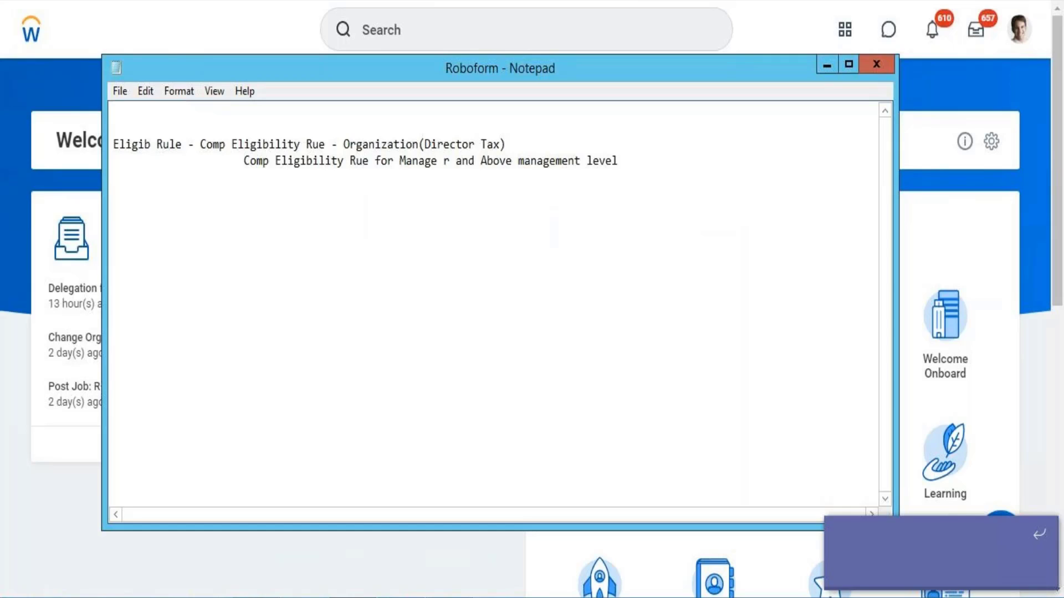
Switch from Notepad to Workday, search for "create grade" and open the Create Compensation Grade task
key("alt+Tab")
left_click(609, 34)
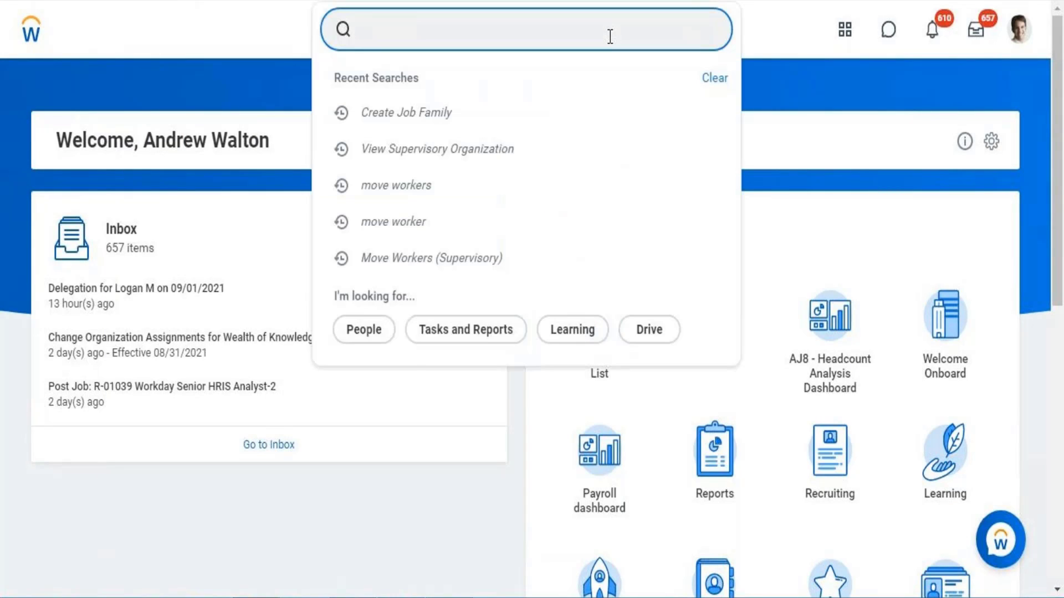
type("create grade")
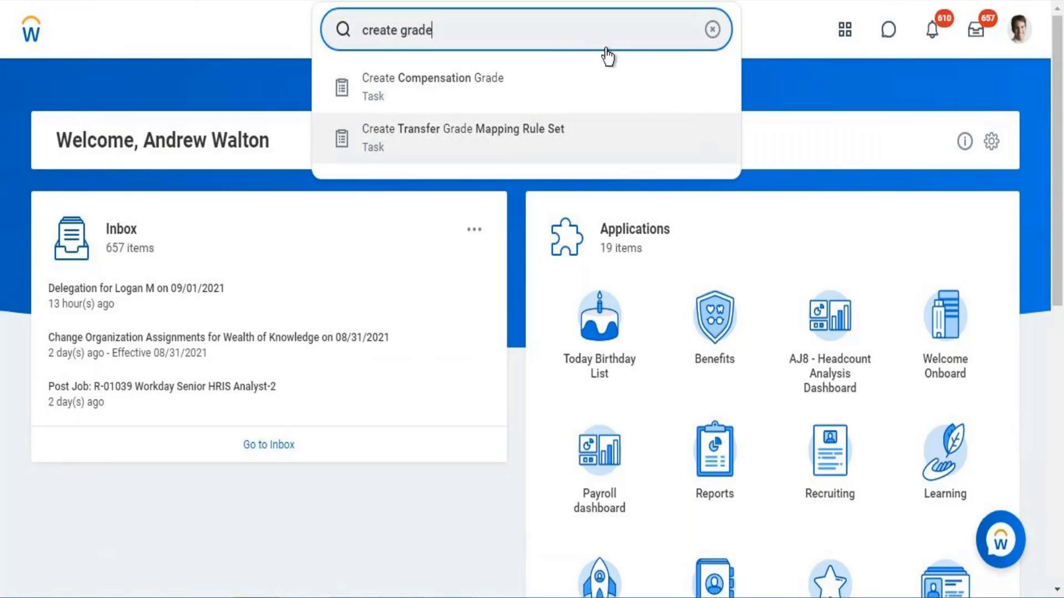
key("Return")
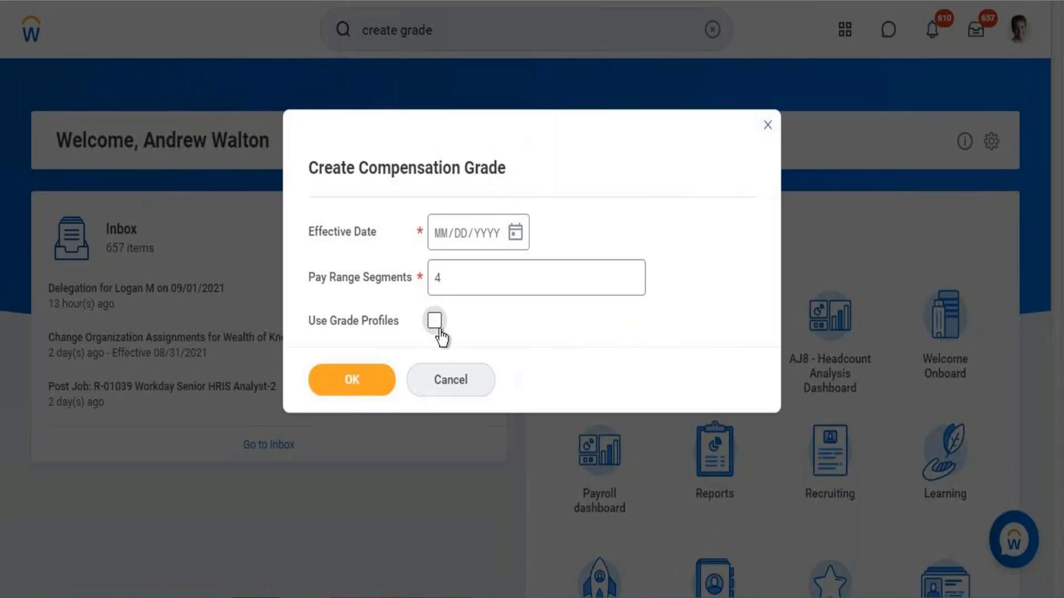
Start the compensation grade with effective date 09/01/2021 and grade profiles enabled, keeping 4 pay range segments
left_click(436, 324)
left_click(515, 234)
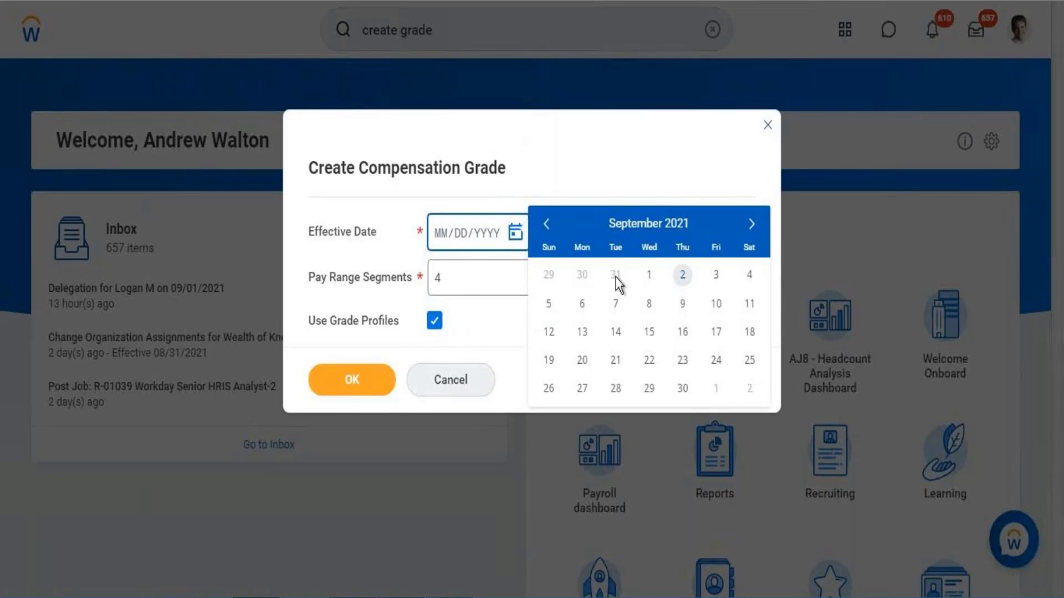
left_click(650, 275)
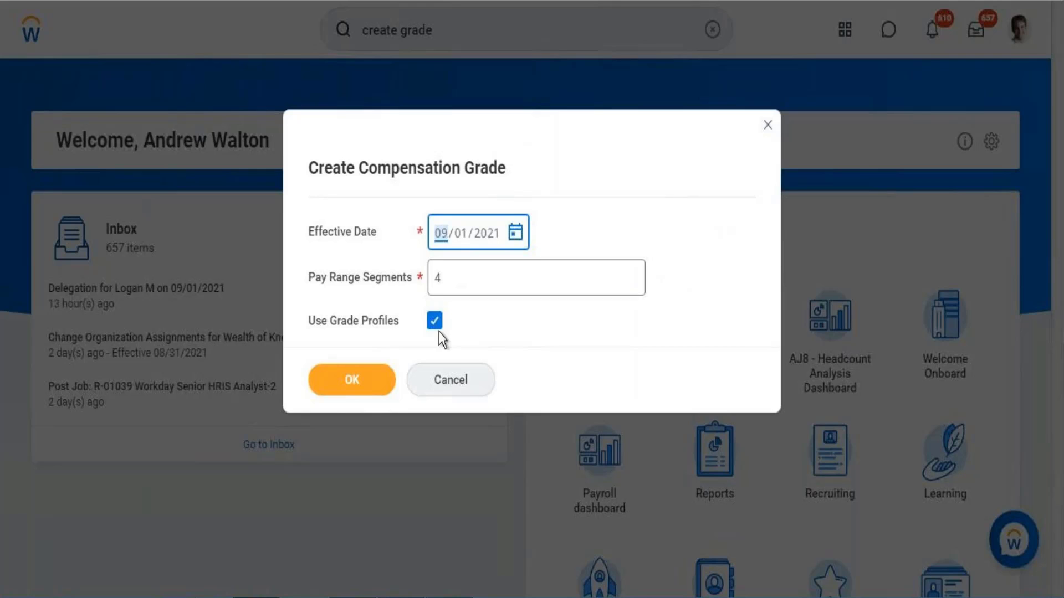
left_click(438, 347)
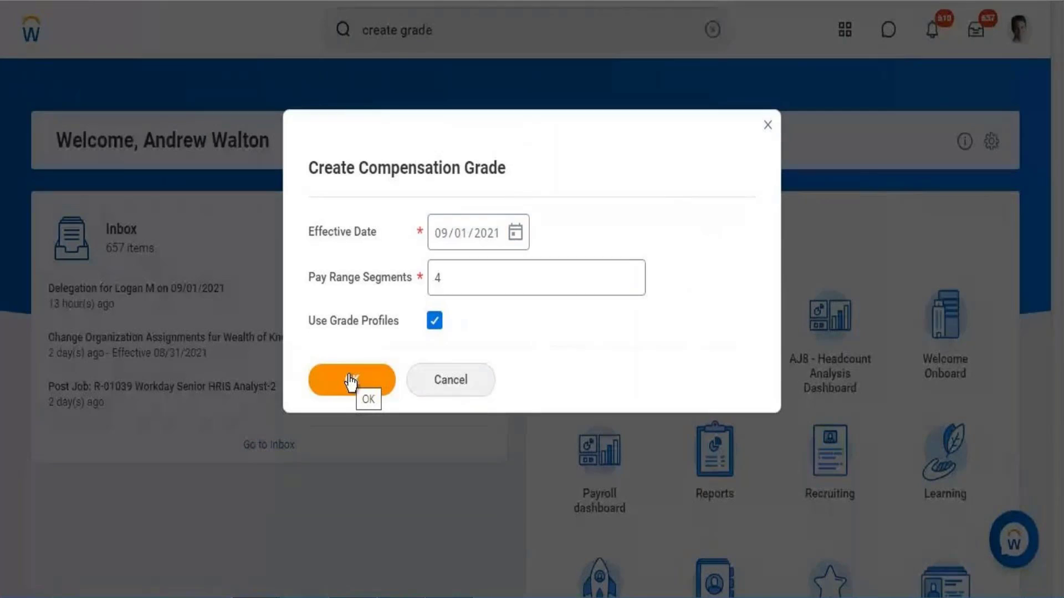
left_click(350, 381)
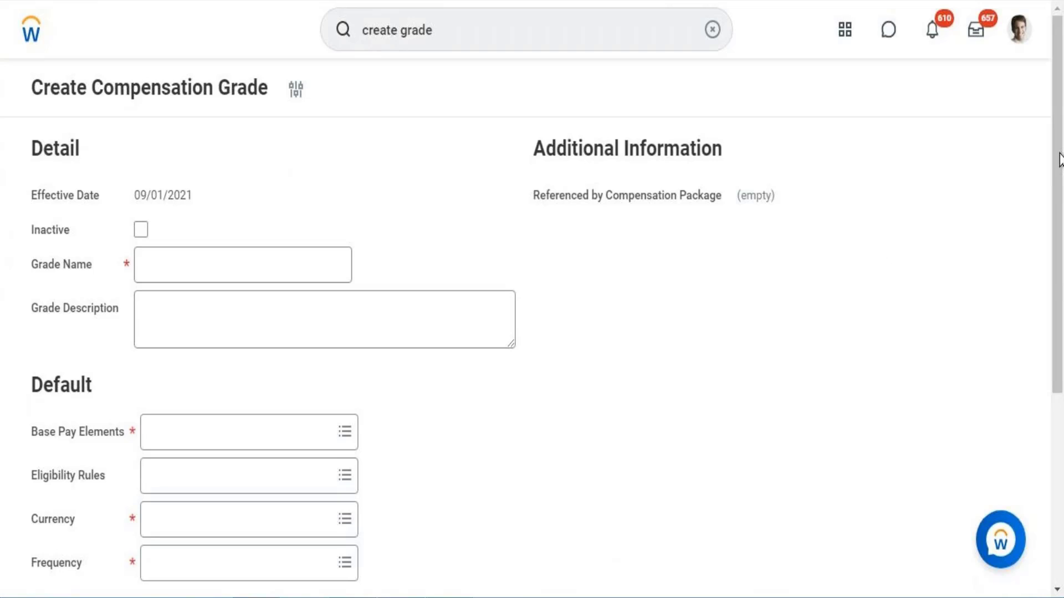
Examine the compensation grade form, including the default fields, the pay range table and the grade profile fields
scroll(1057, 278, "down", 3)
scroll(1059, 281, "down", 3)
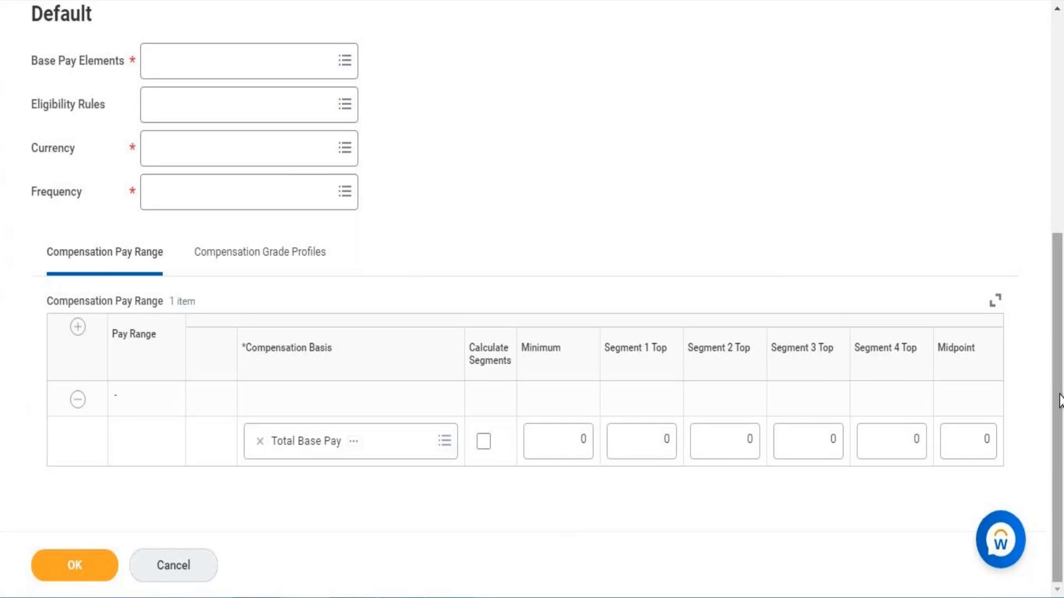
left_click_drag(1059, 396, 1061, 287)
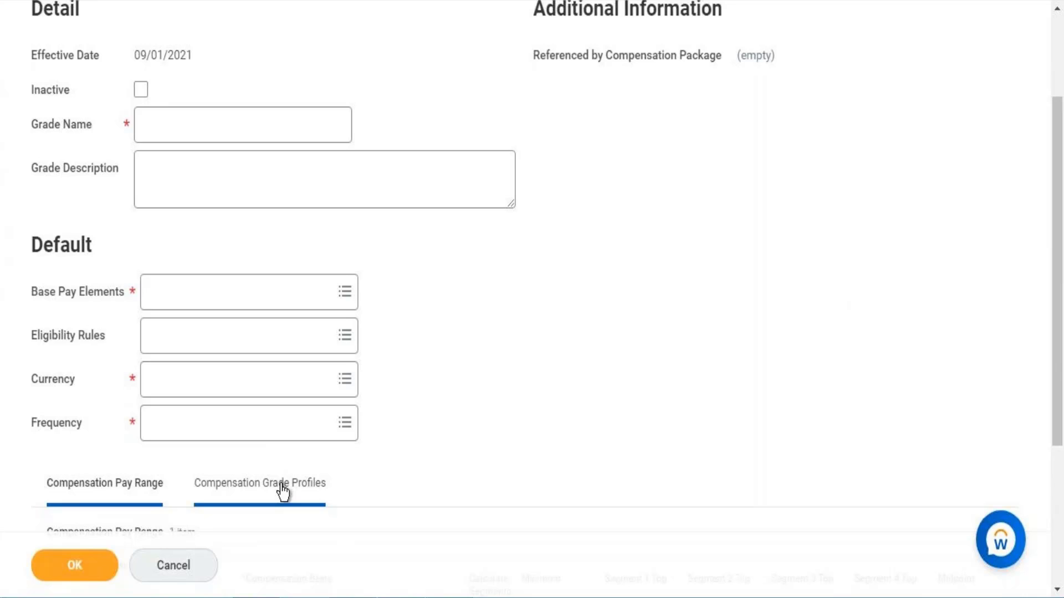
left_click(239, 497)
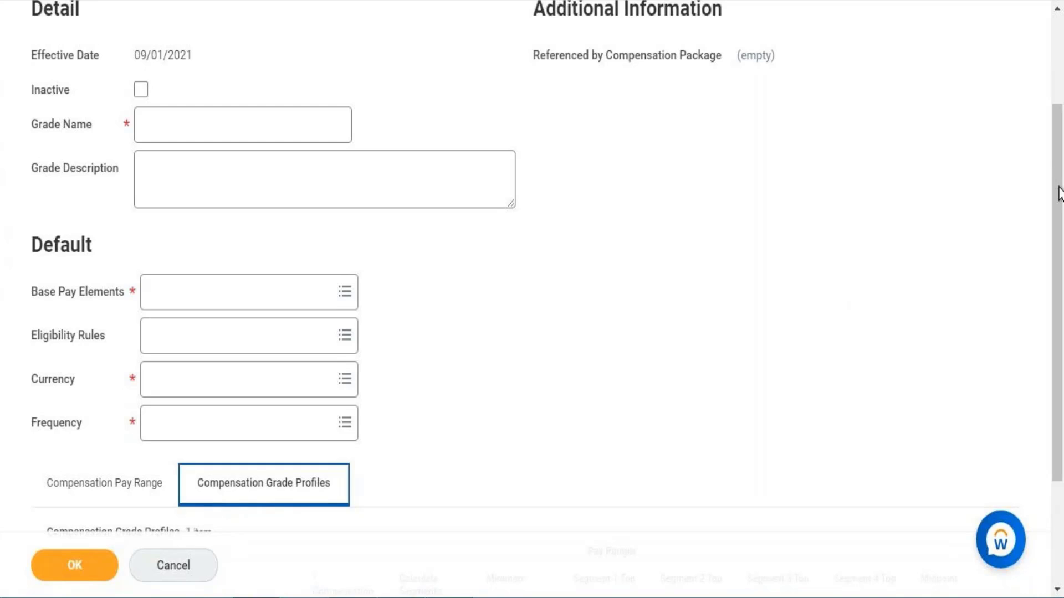
left_click_drag(1059, 190, 1059, 271)
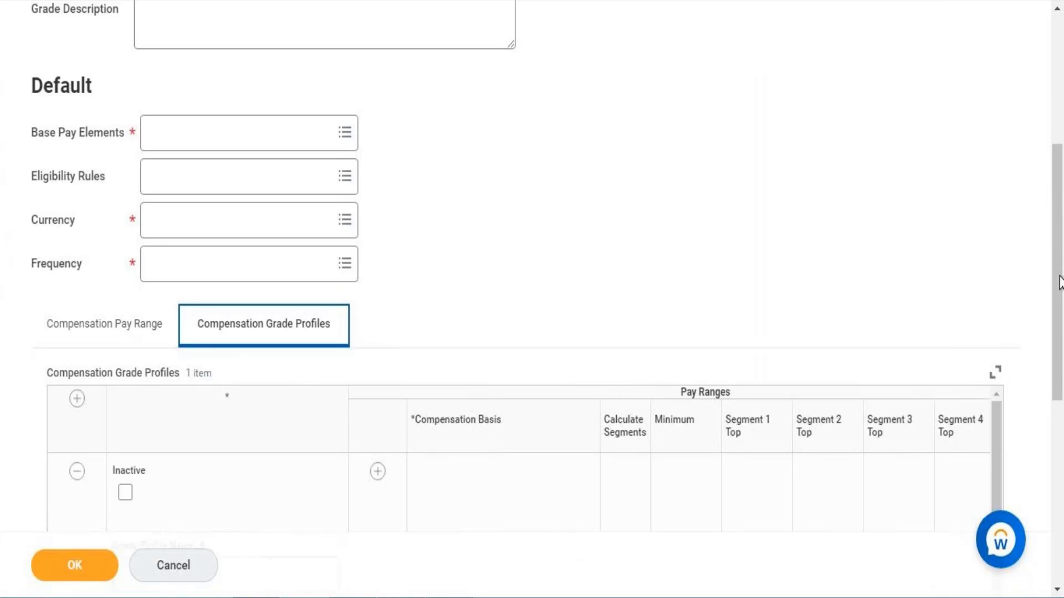
left_click_drag(1059, 260, 1057, 430)
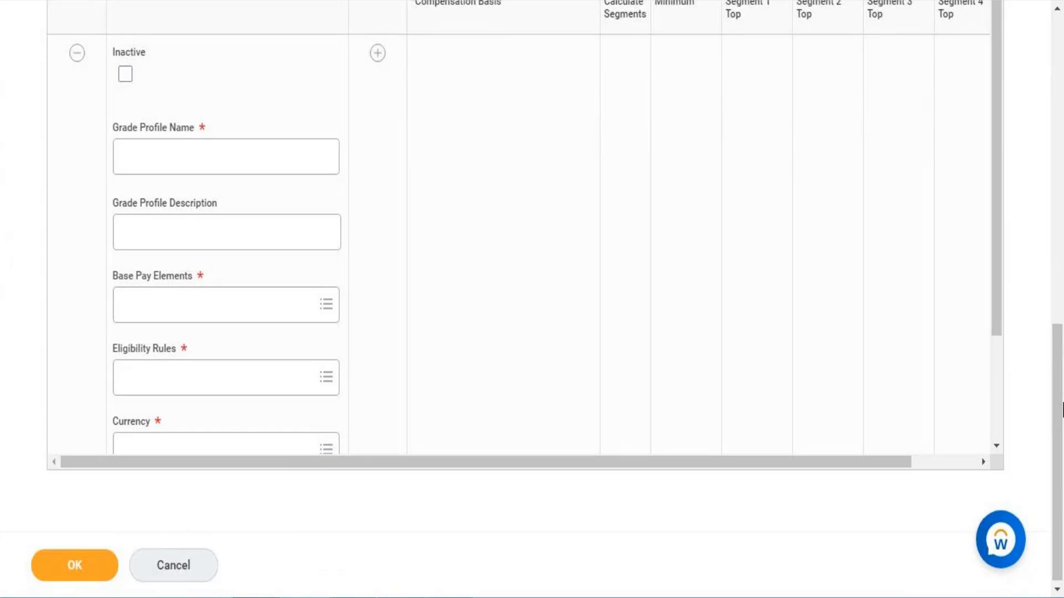
scroll(1053, 341, "up", 3)
left_click_drag(1052, 336, 1033, 138)
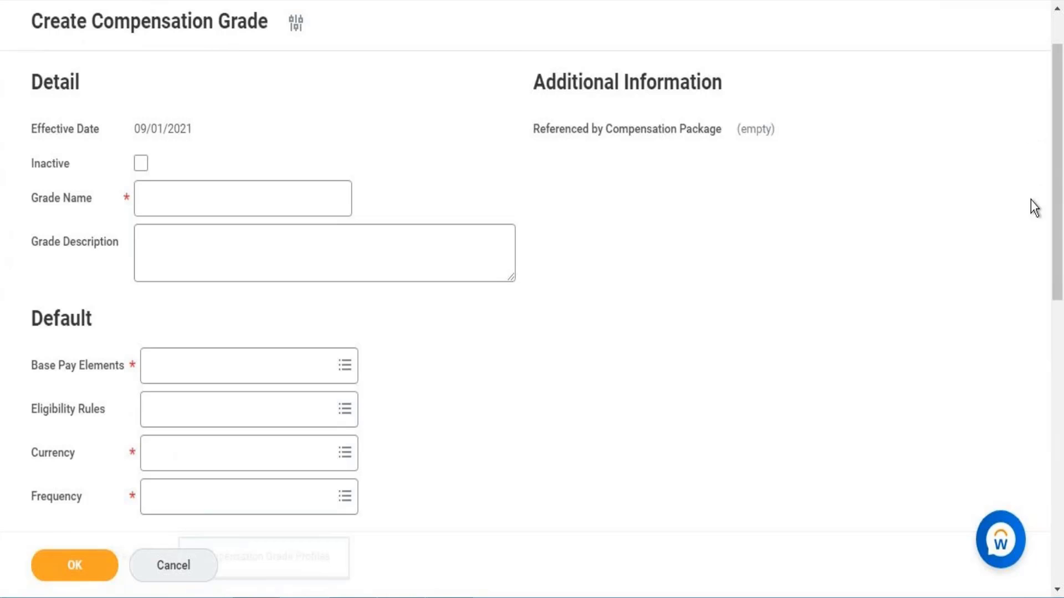
left_click_drag(1059, 236, 1059, 191)
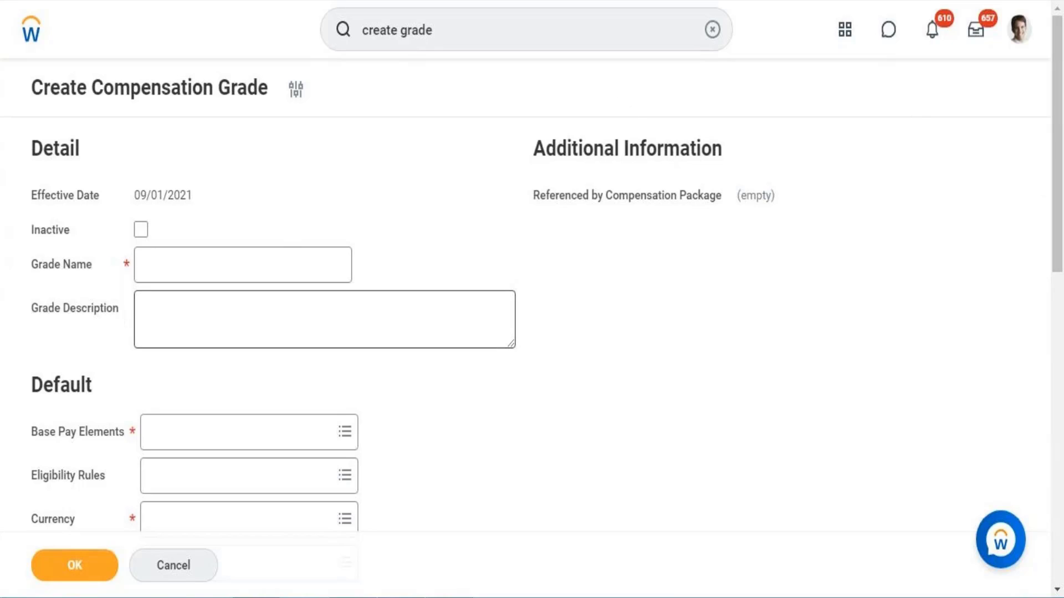
Name the compensation grade "WD Compensation Grade"
left_click(253, 256)
type("WD ")
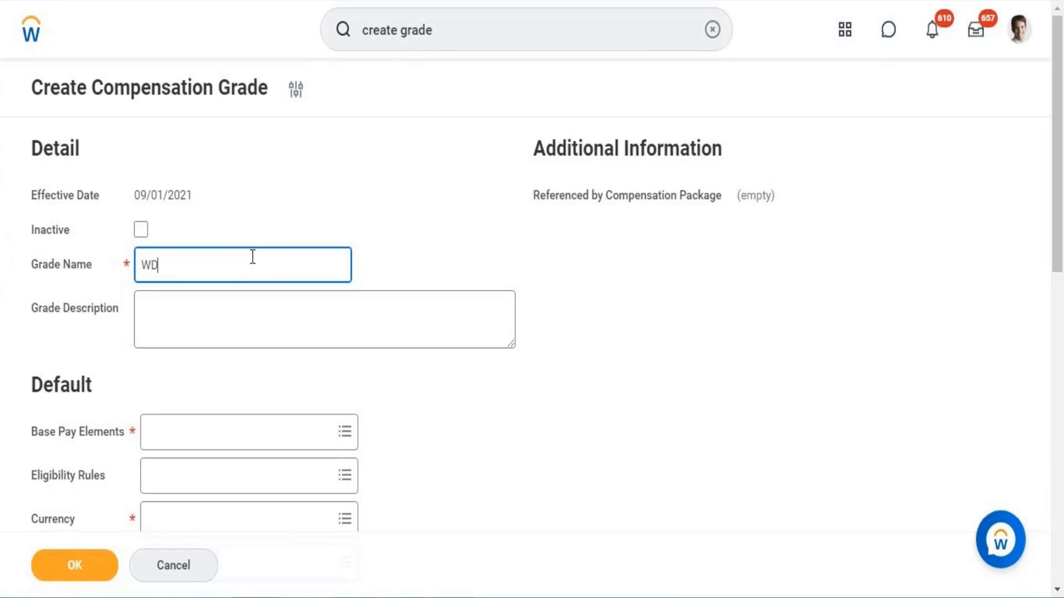
type("Compensation ")
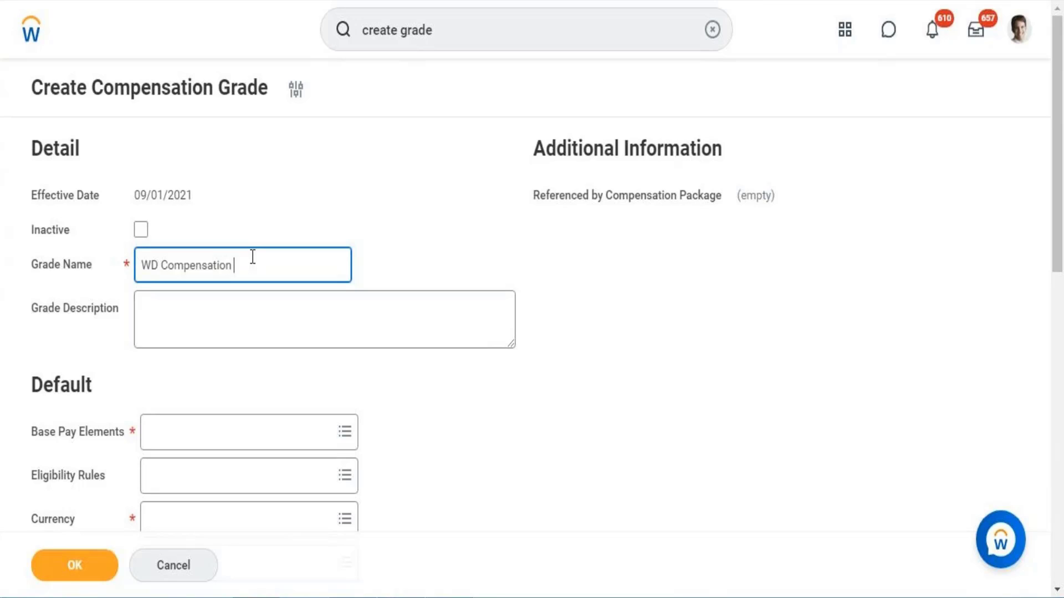
type("Grade")
Add Standard Base Pay as the grade's default base pay element
left_click(253, 444)
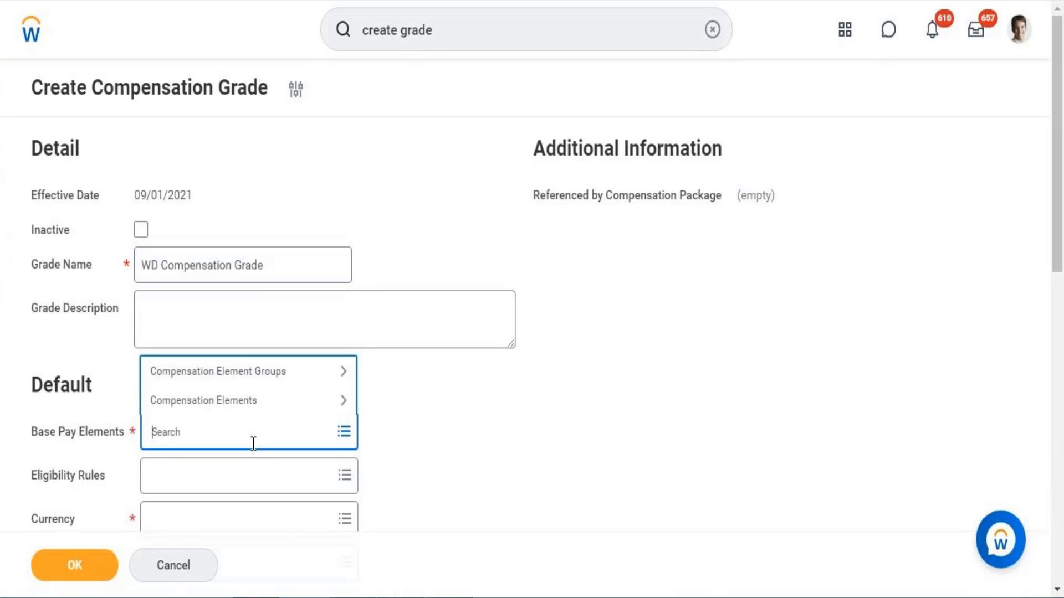
type("Standard")
key("Return")
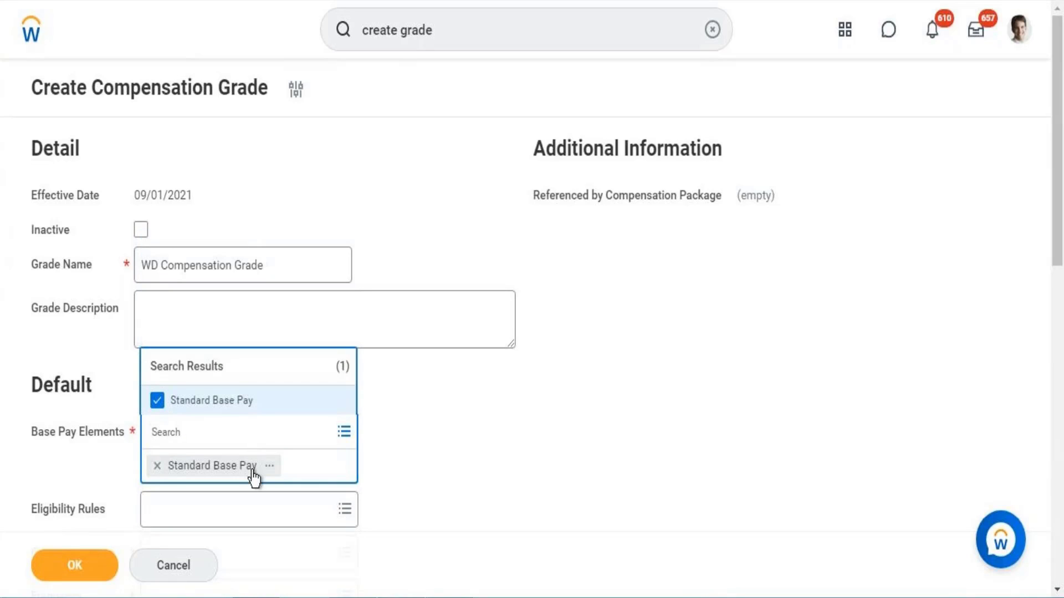
left_click(528, 403)
Set the grade's default currency to USD and its frequency to Monthly
left_click_drag(1061, 218, 1060, 308)
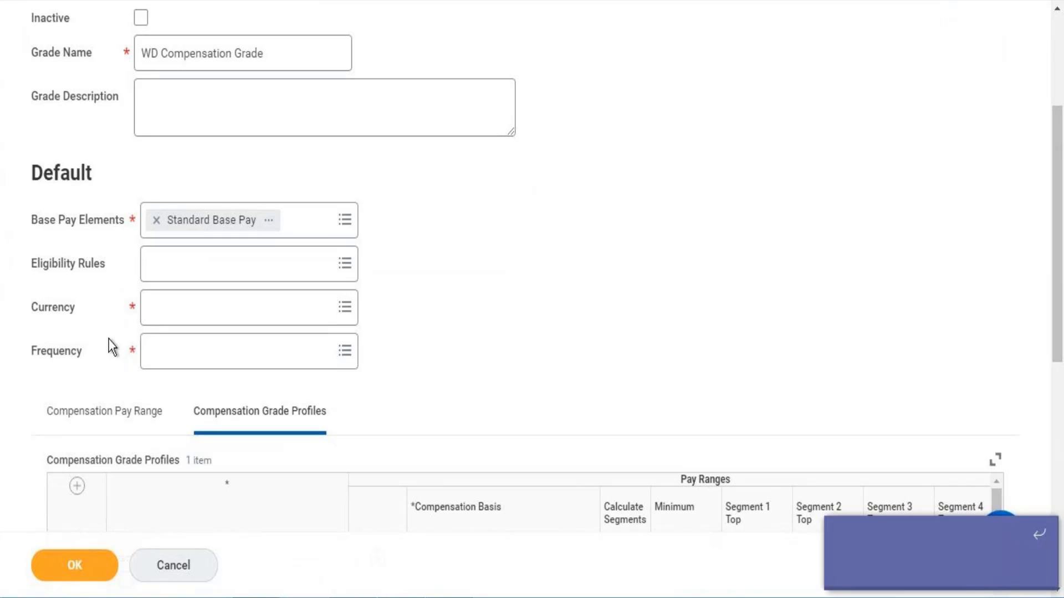
left_click(214, 308)
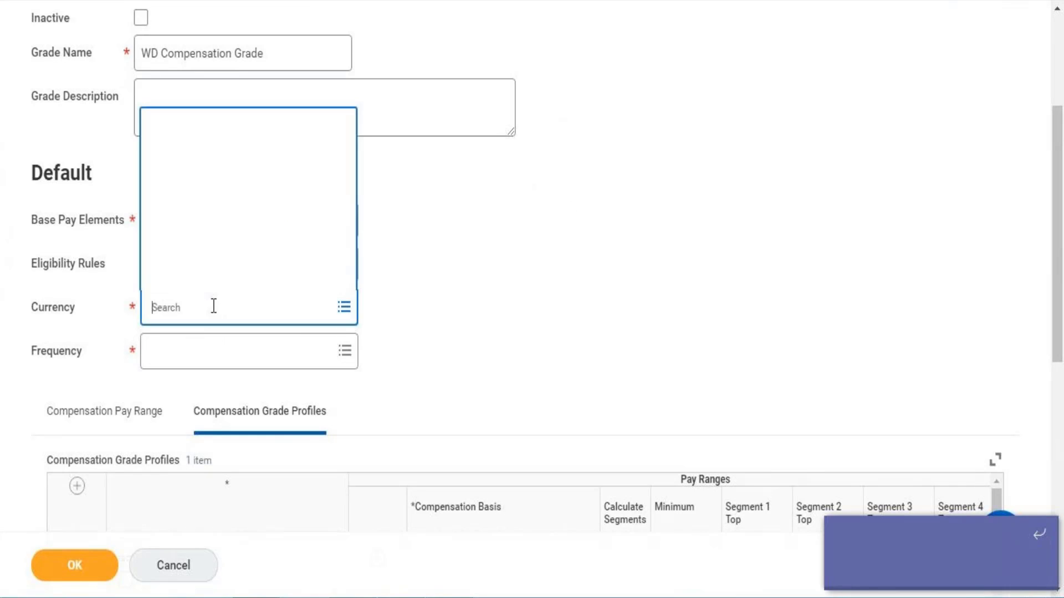
type("USD")
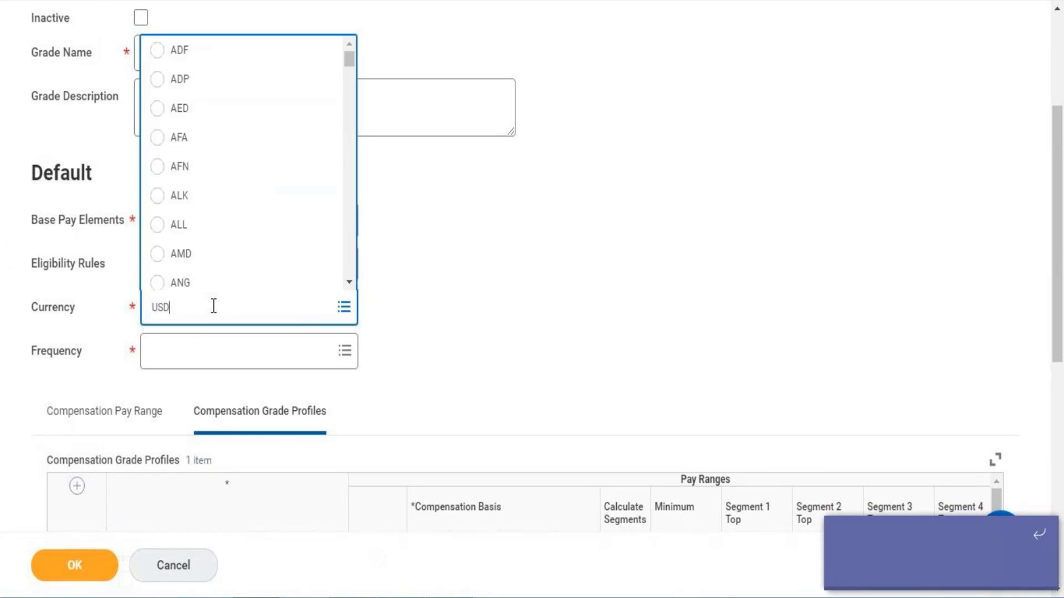
key("Return")
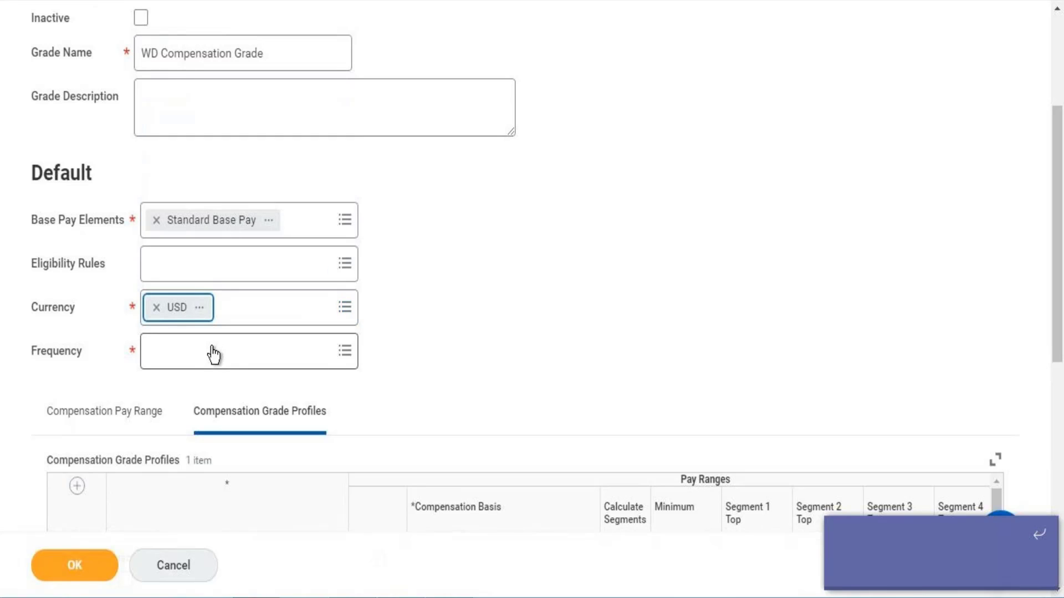
left_click(213, 354)
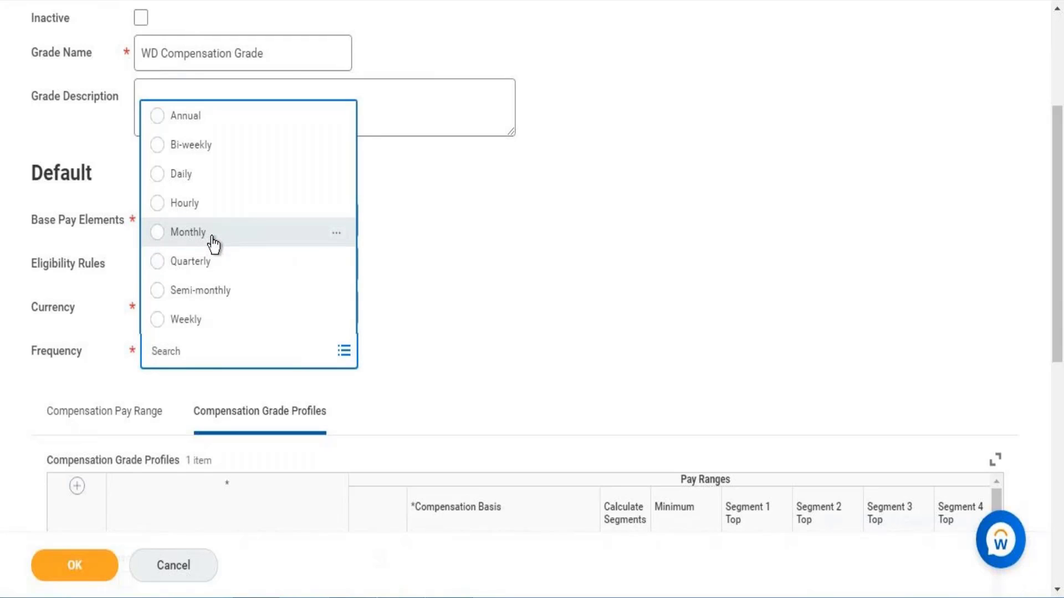
left_click(157, 232)
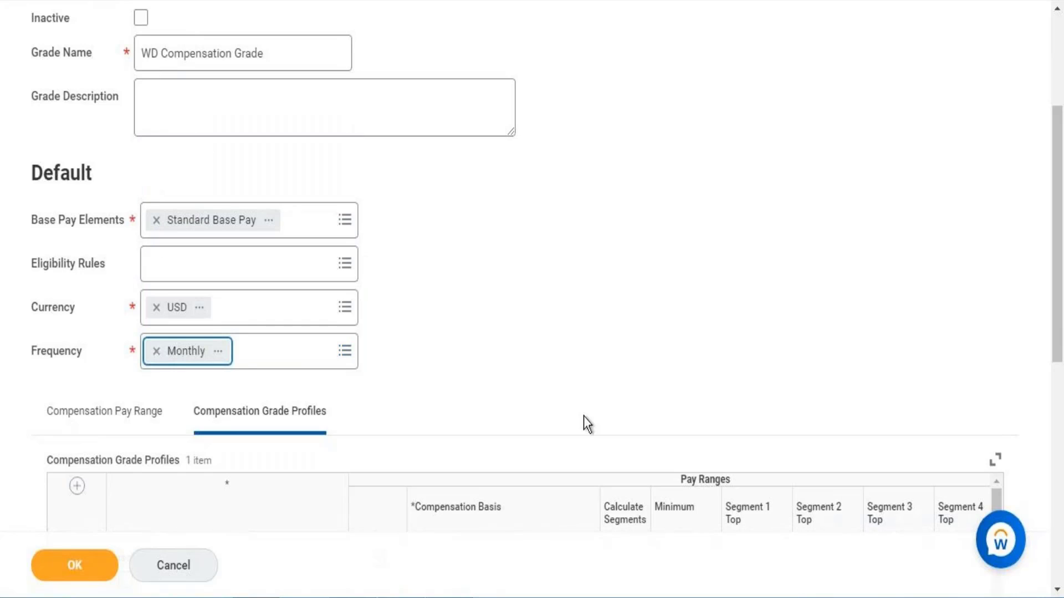
Check the compensation pay range table, and name the first compensation grade profile "Grade Profile For Philipense"
left_click_drag(1061, 290, 1061, 381)
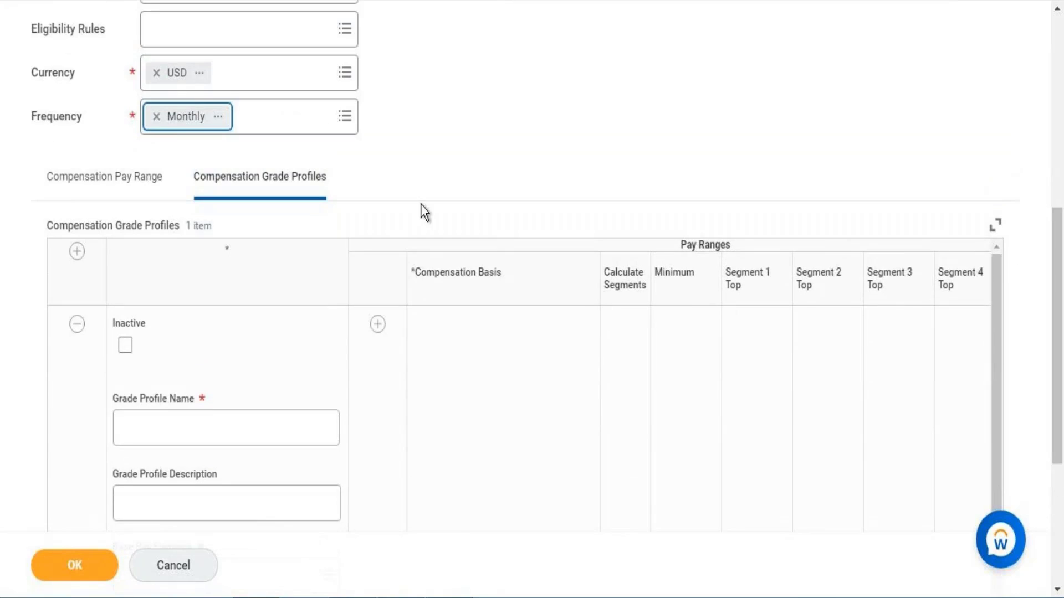
left_click(163, 184)
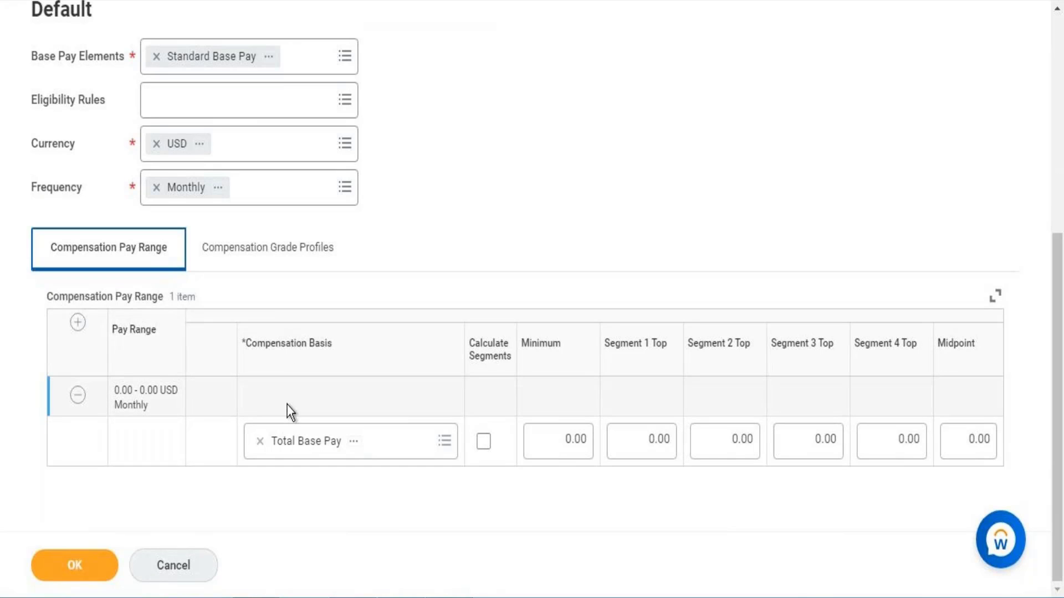
left_click(291, 263)
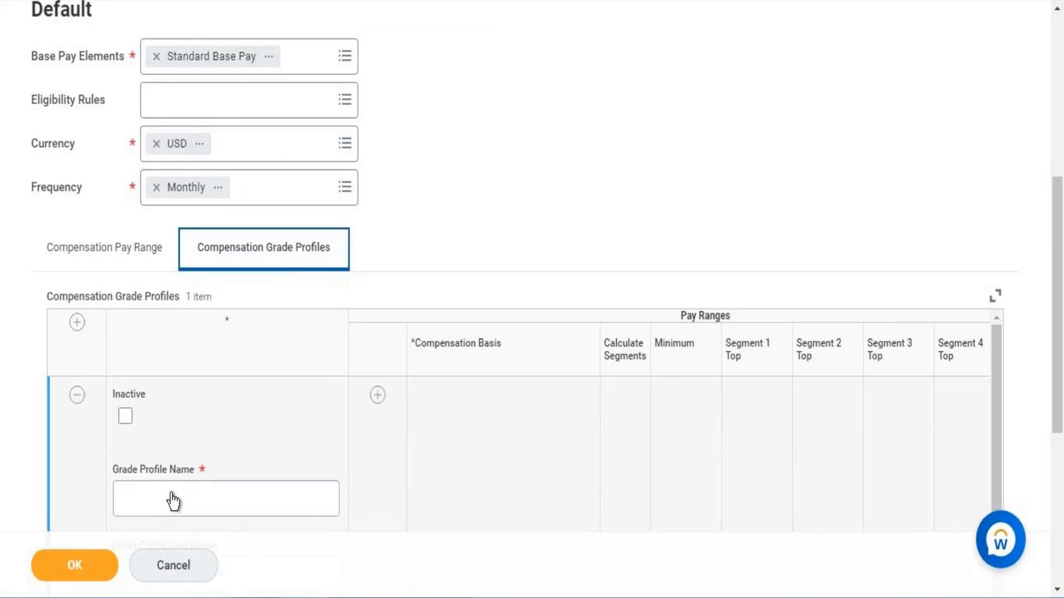
left_click(205, 498)
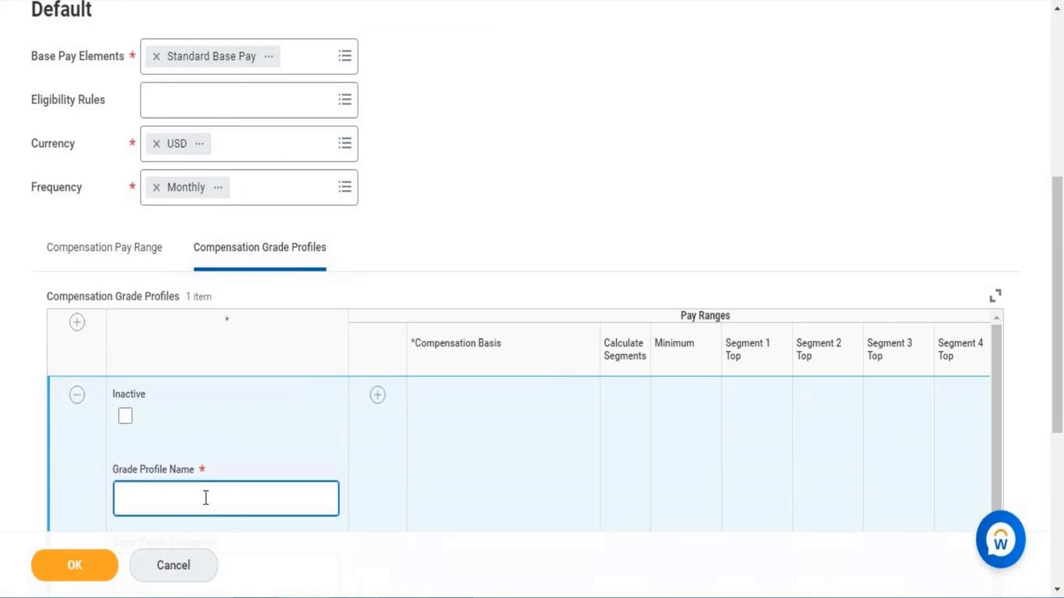
type("Grade Profile For Philipense")
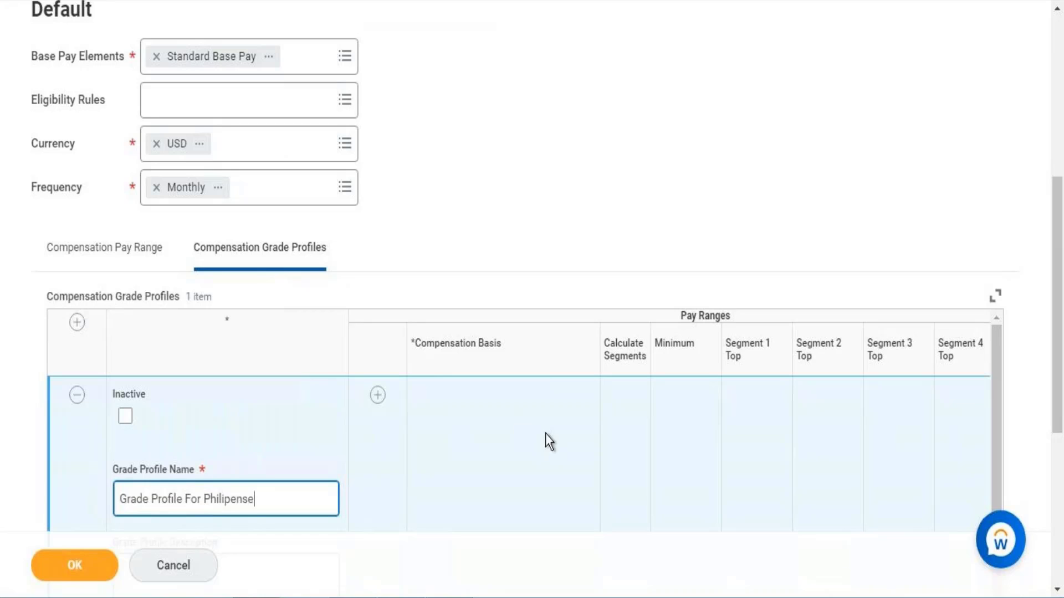
Add Standard Base Pay as the base pay element of the first grade profile
scroll(1059, 267, "down", 5)
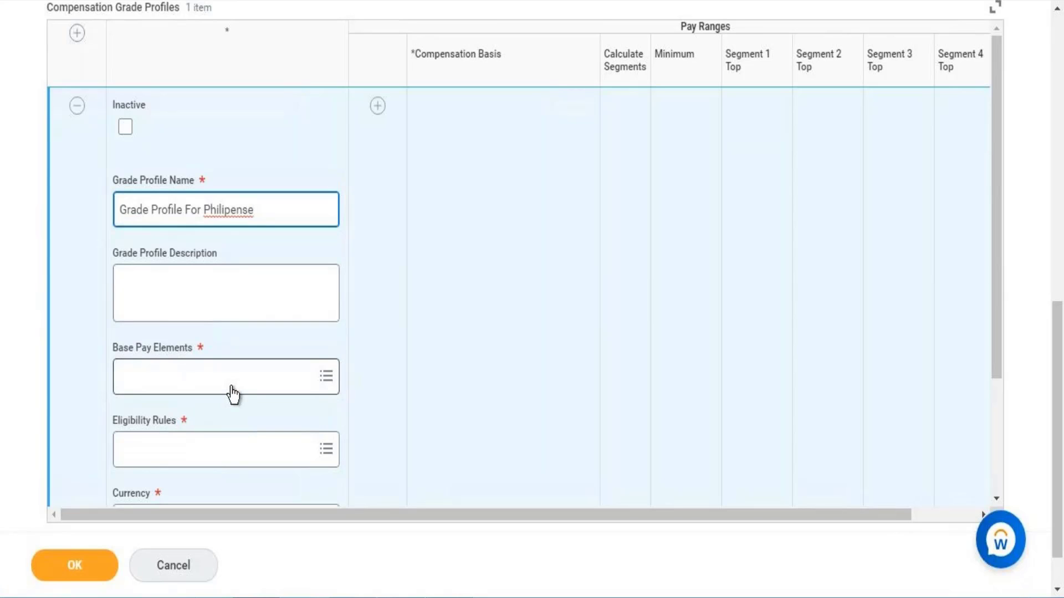
left_click(233, 395)
type("Stan")
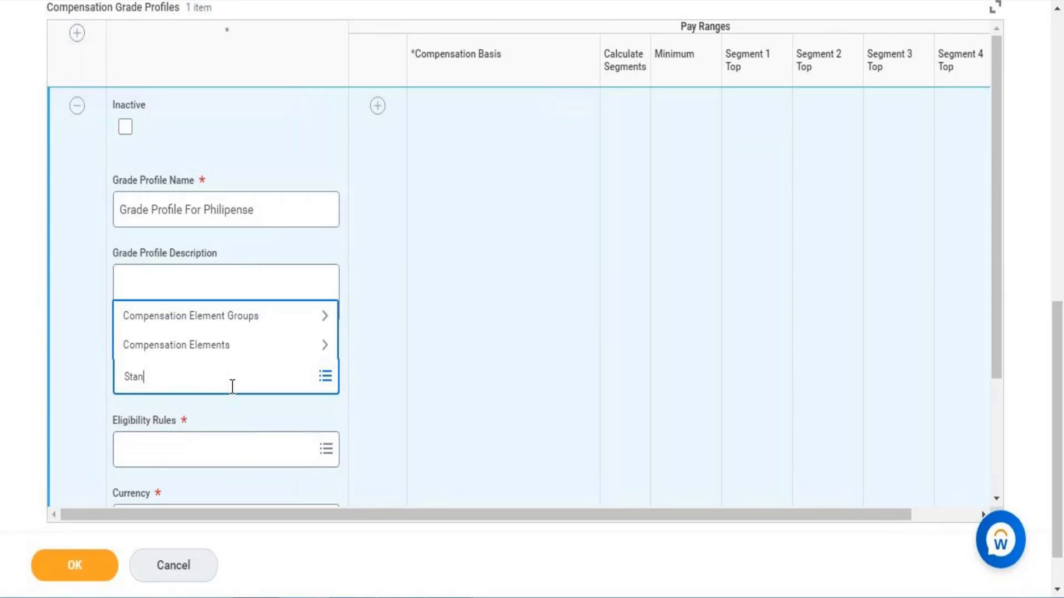
type("dard")
key("Return")
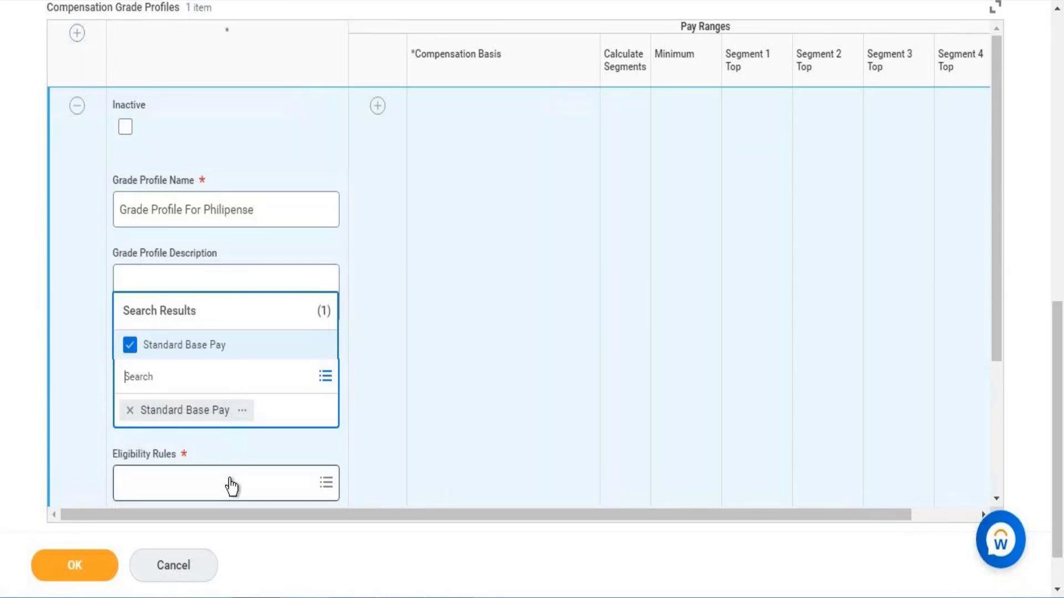
Add Country - Philippines as the eligibility rule of the first grade profile
left_click(232, 486)
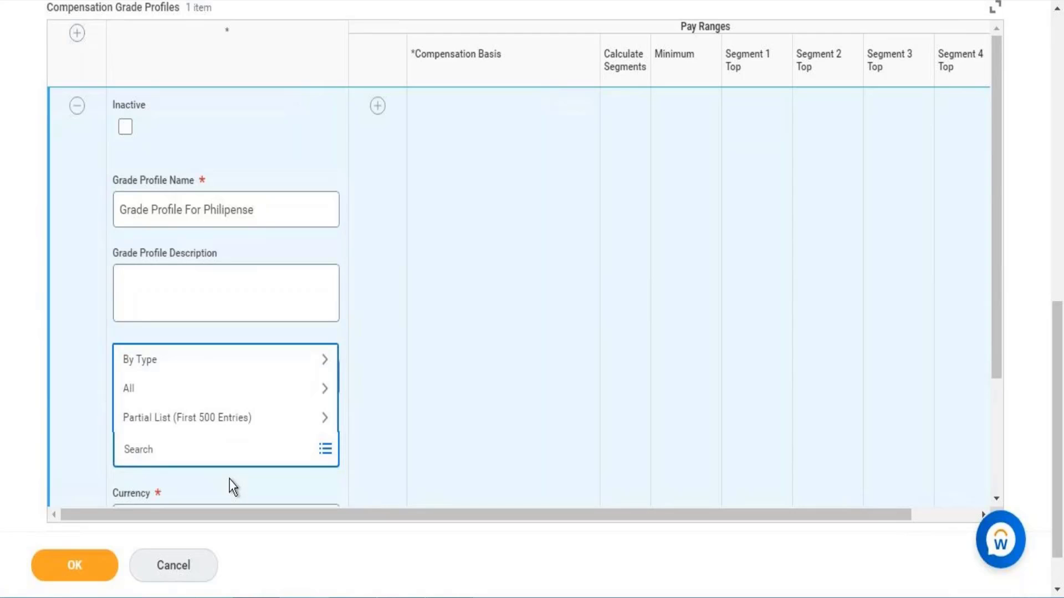
type("country - philipen")
key("Return")
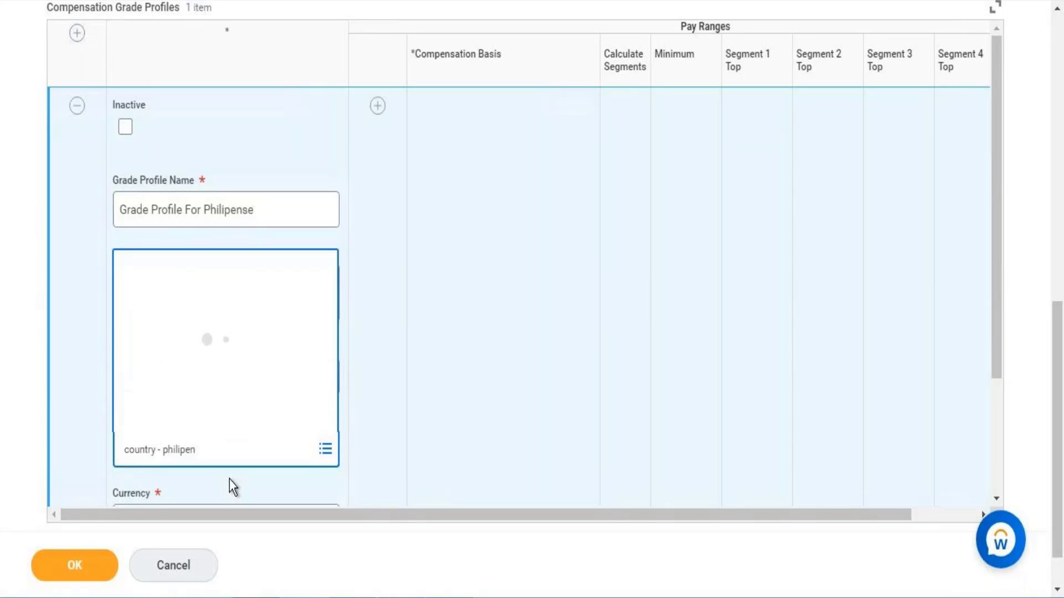
left_click(224, 454)
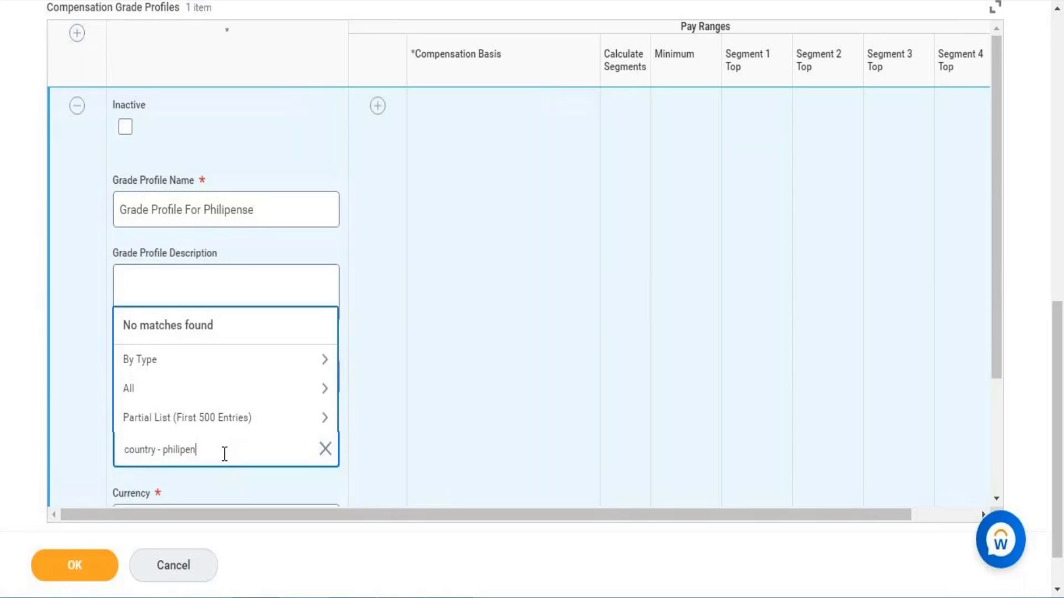
key("BackSpace")
key("BackSpace")
key("BackSpace")
key("BackSpace")
key("Return")
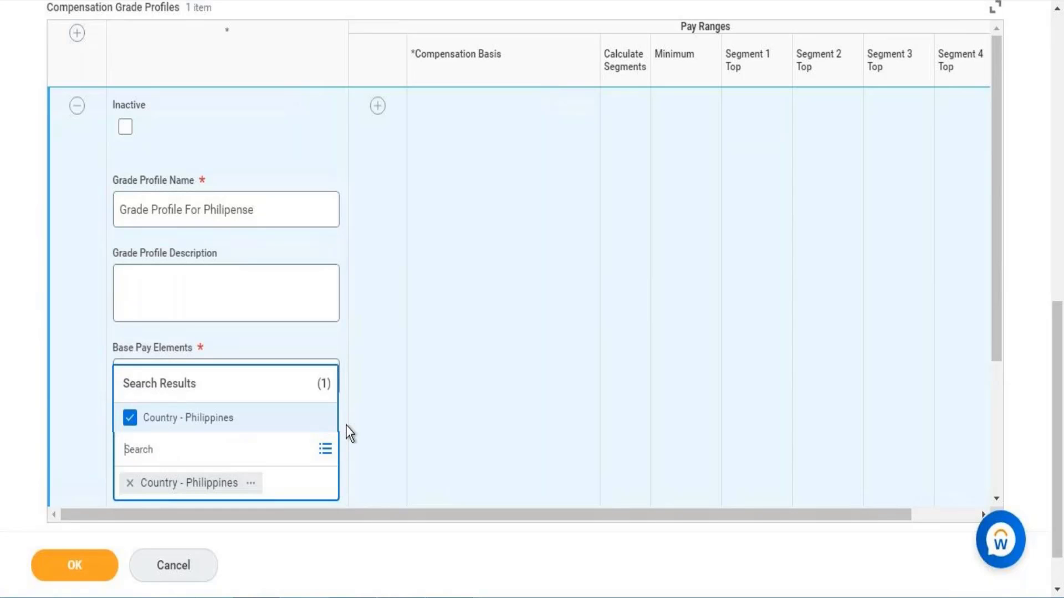
Set the currency of the Philippines grade profile to PHP
left_click_drag(994, 261, 995, 375)
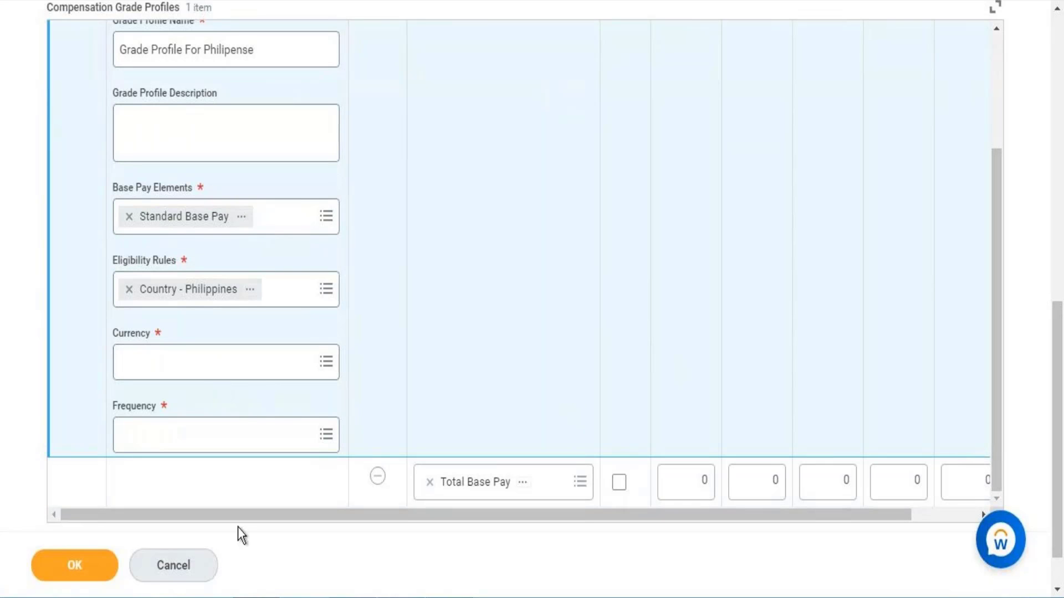
left_click(243, 370)
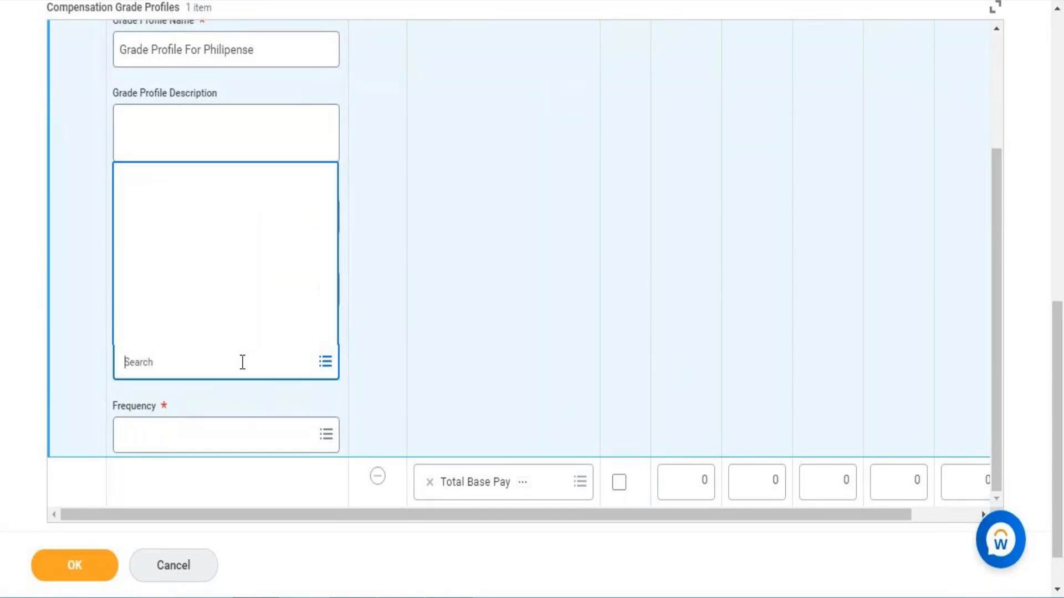
type("PHP")
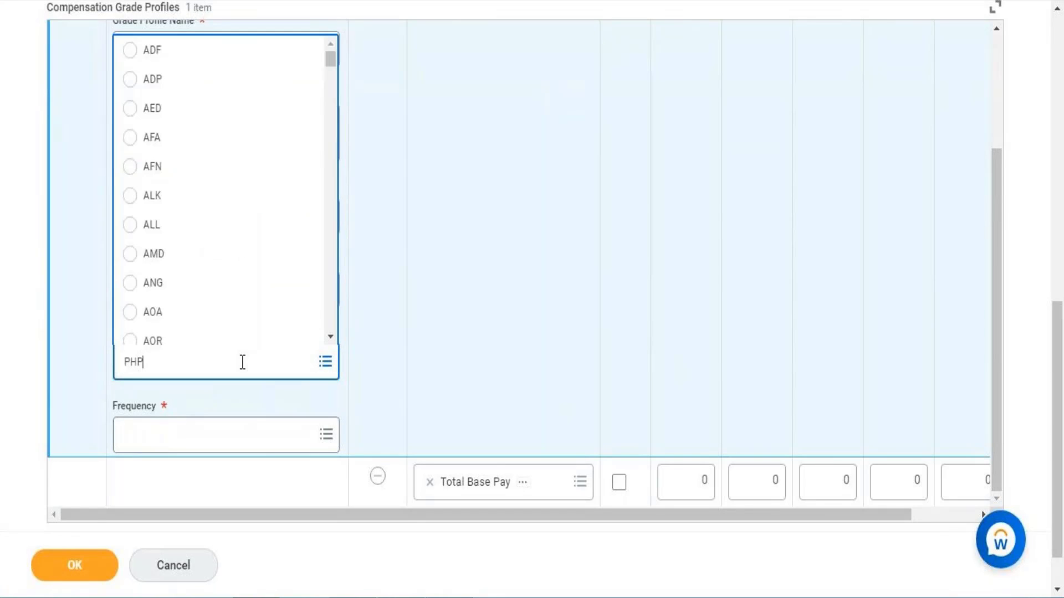
key("Return")
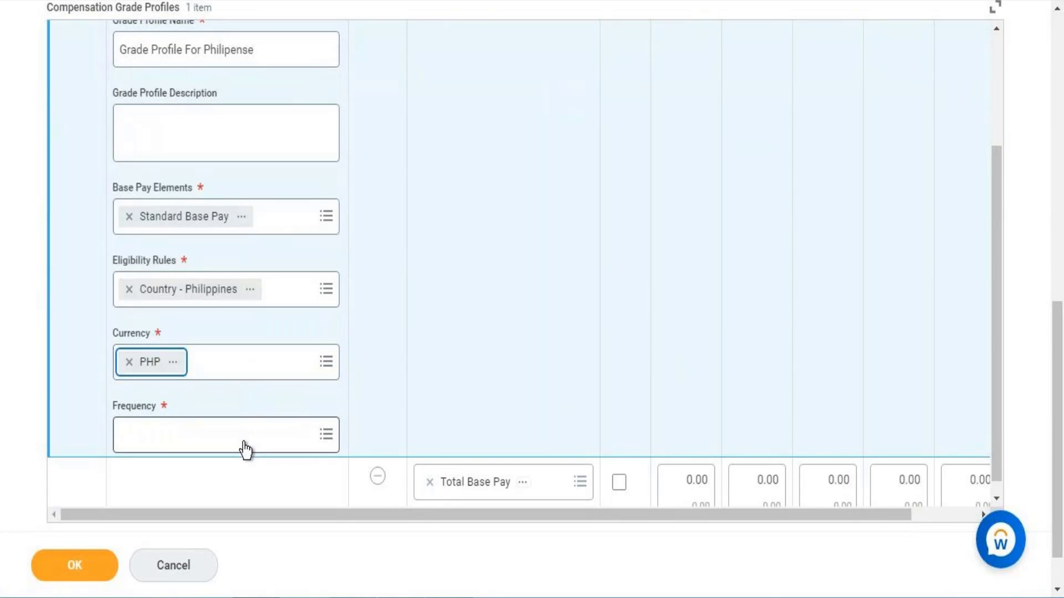
Set the frequency of the Philippines grade profile to Monthly
left_click(244, 449)
type("mo")
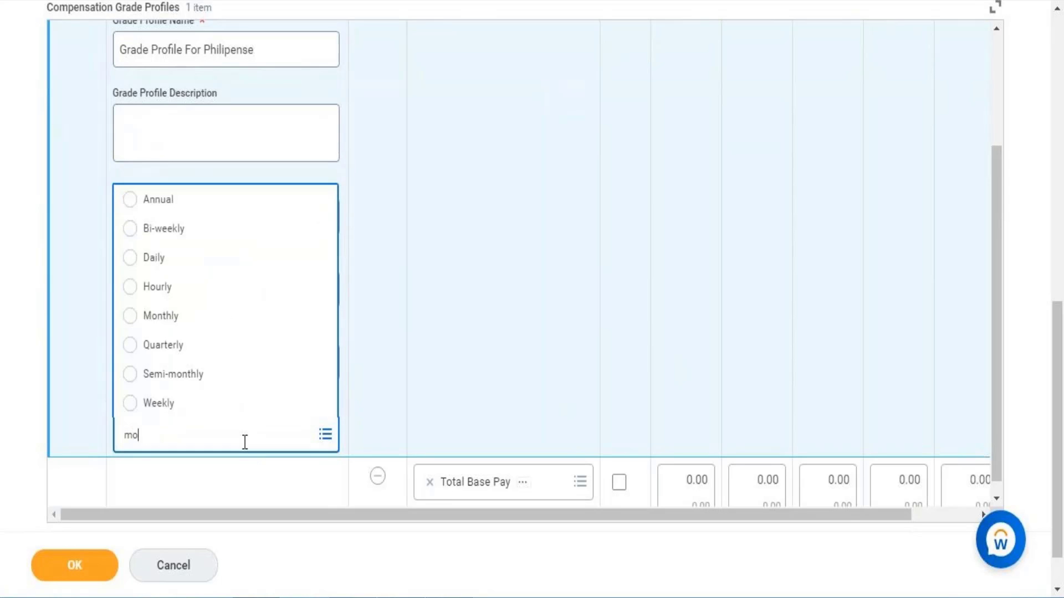
type("nthyl")
key("BackSpace")
key("BackSpace")
type("ly")
key("Return")
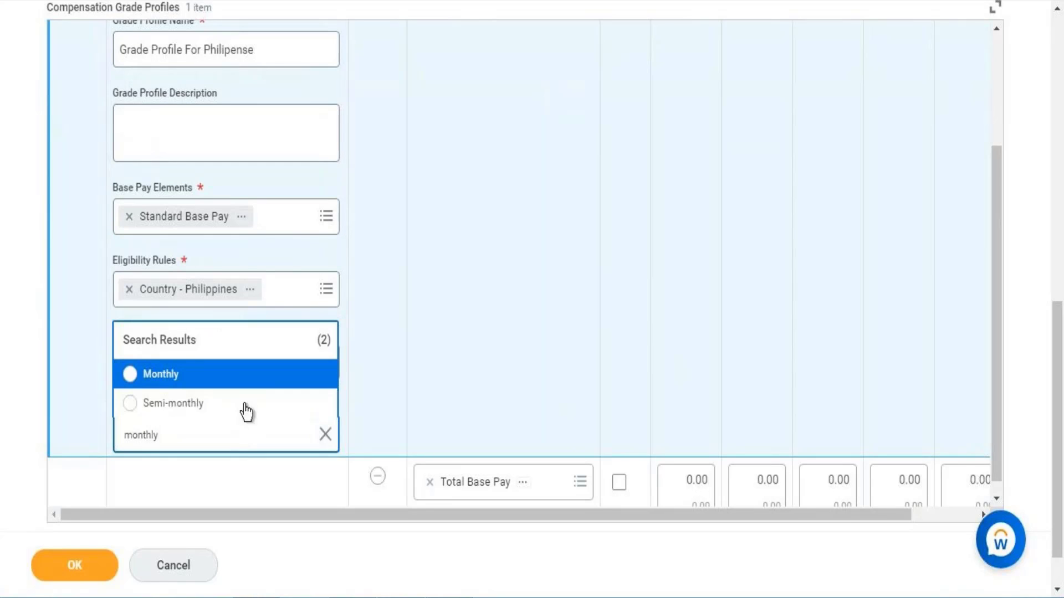
left_click(245, 376)
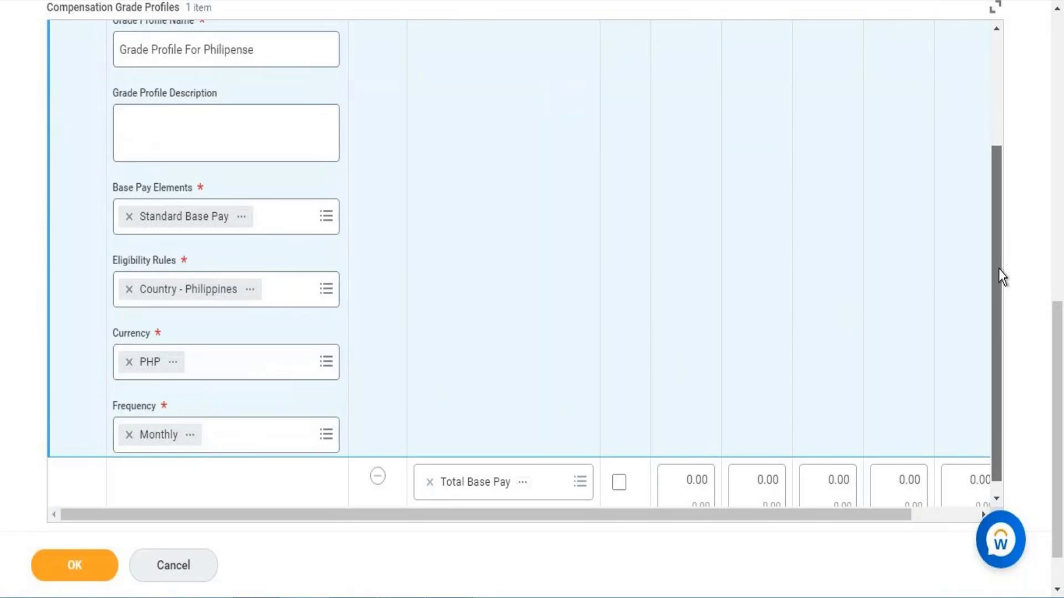
Enable Calculate Segments on the Total Base Pay range of the Philippines profile and set its minimum to 30,000
scroll(999, 268, "down", 1)
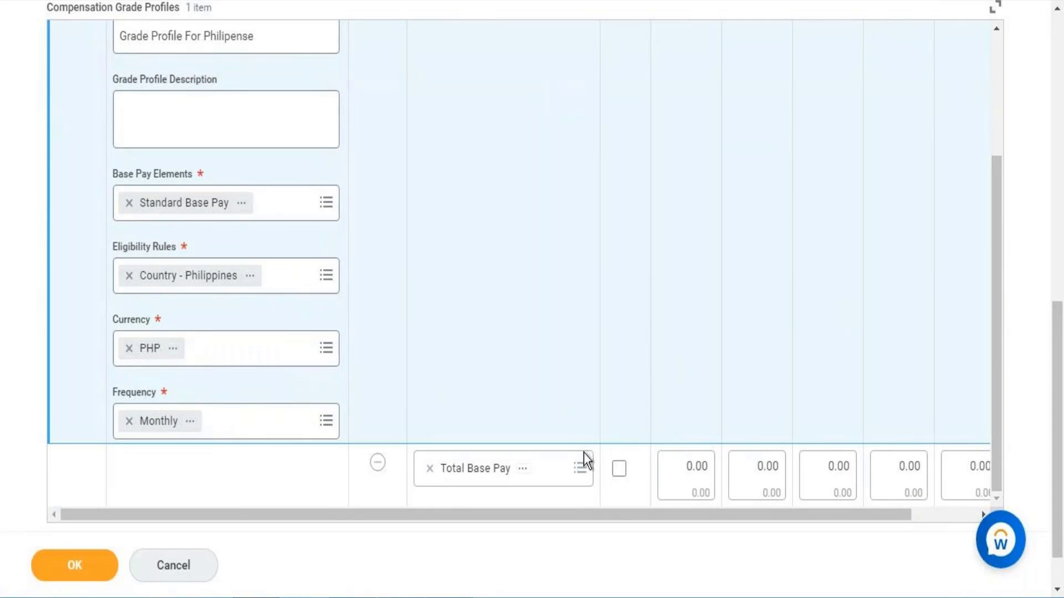
left_click(619, 471)
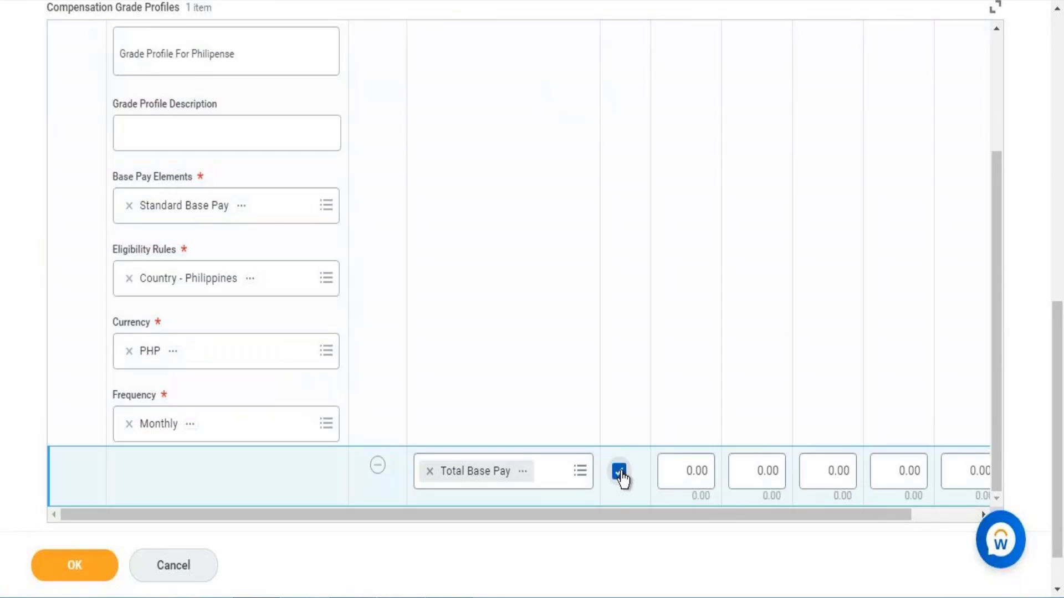
left_click(678, 476)
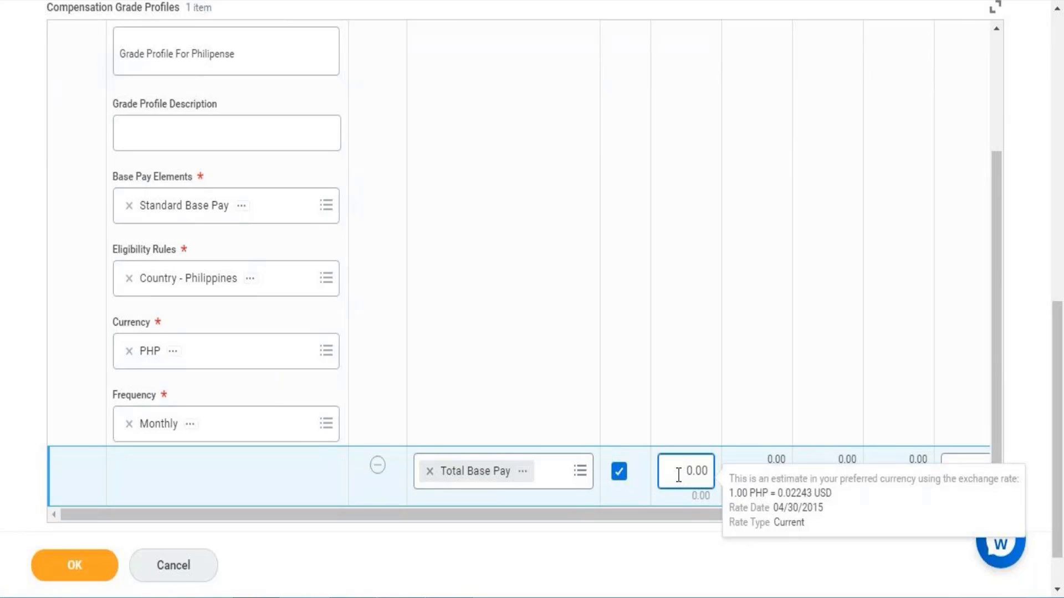
type("3000")
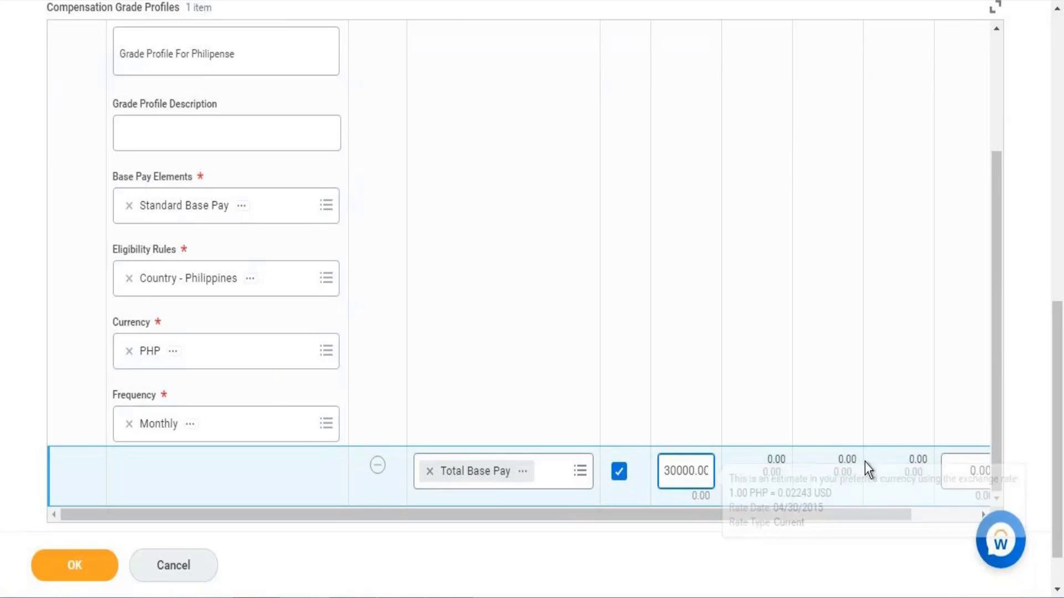
left_click(890, 517)
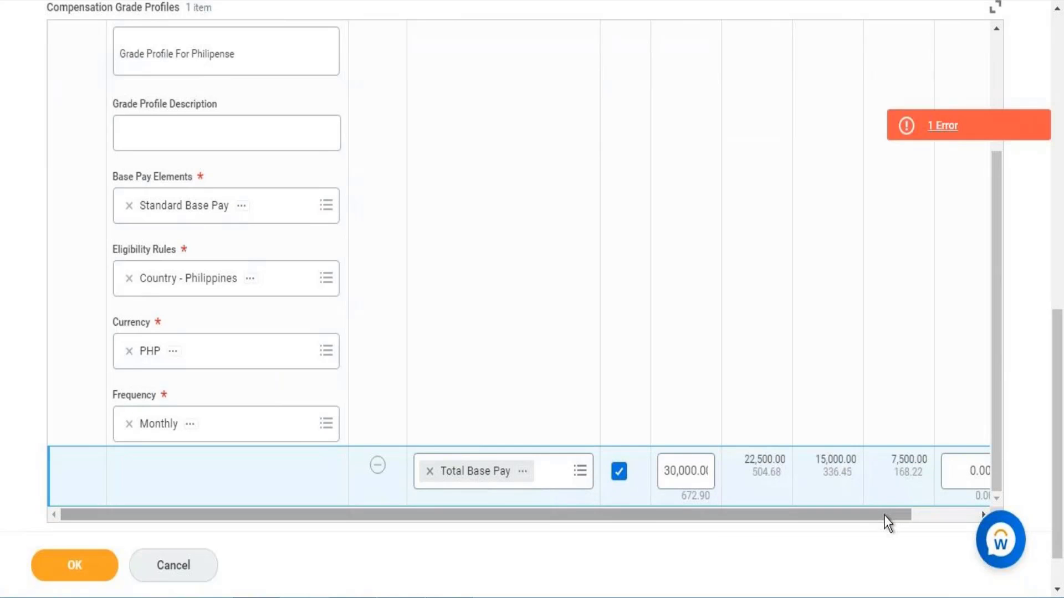
Set the Segment 4 Top of the Philippines profile's Total Base Pay range to 80,000
left_click(967, 513)
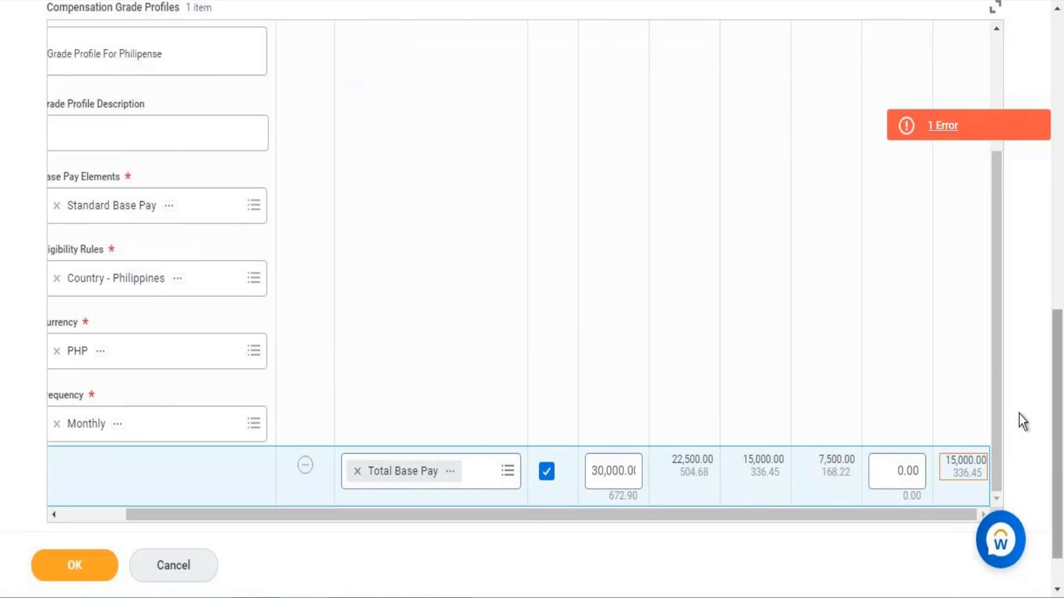
left_click(894, 468)
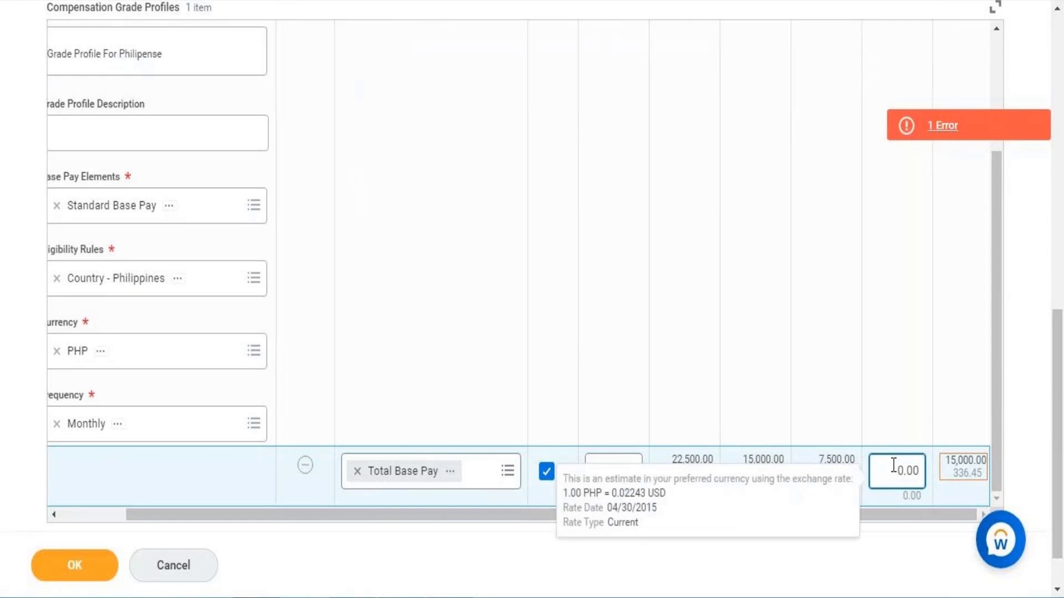
type("8000")
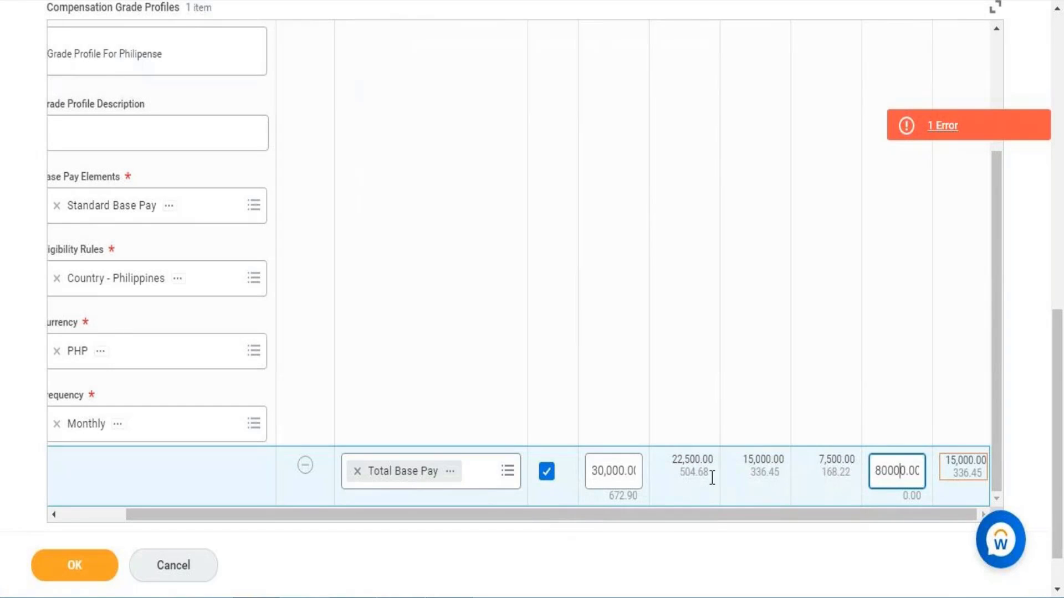
left_click(709, 509)
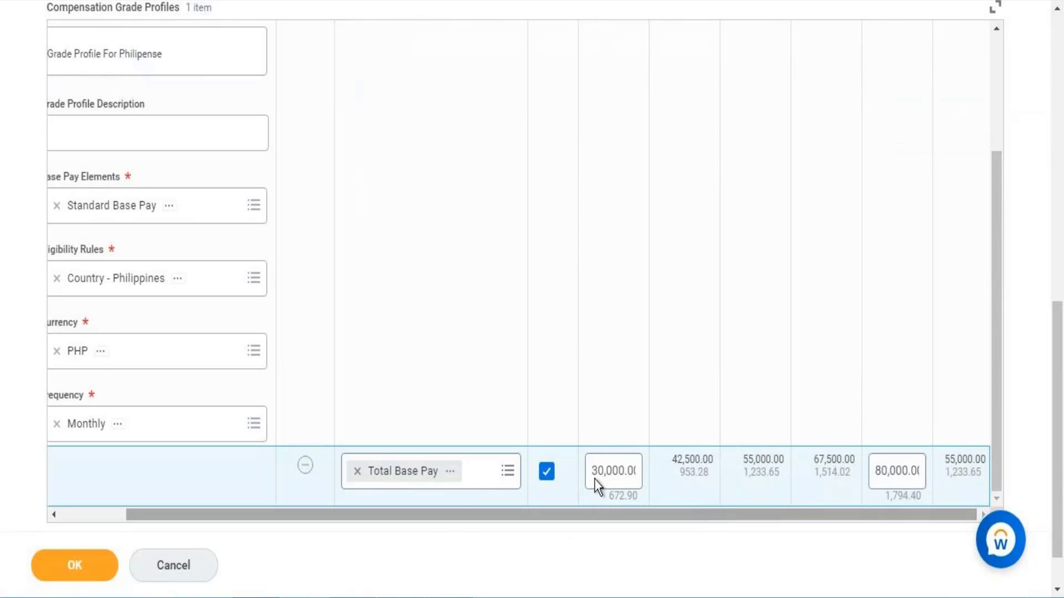
Add a second compensation grade profile and name it "Grade Profile for India"
left_click(437, 484)
left_click(354, 510)
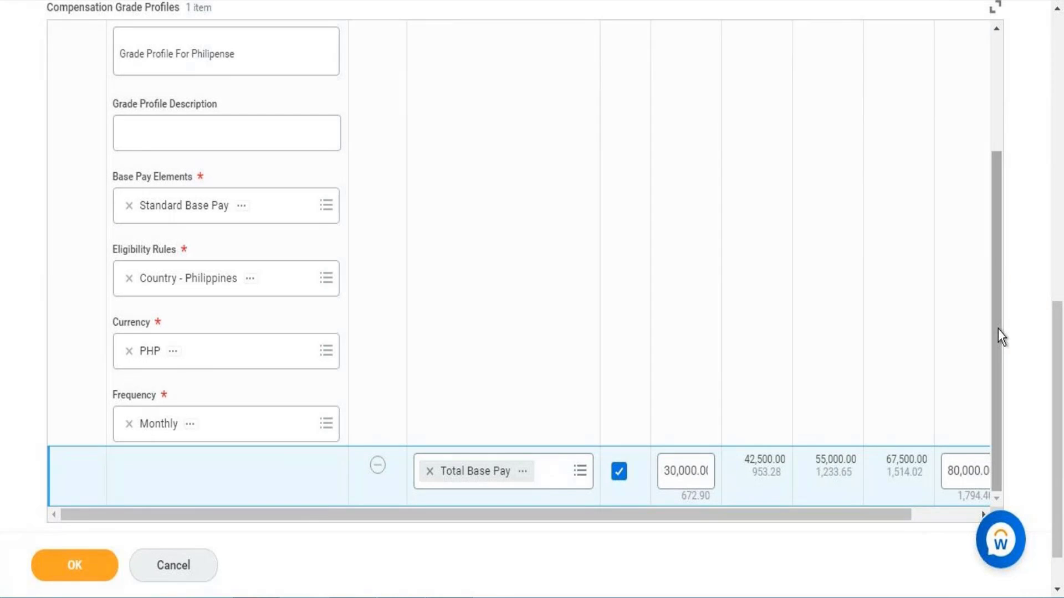
left_click_drag(998, 328, 989, 195)
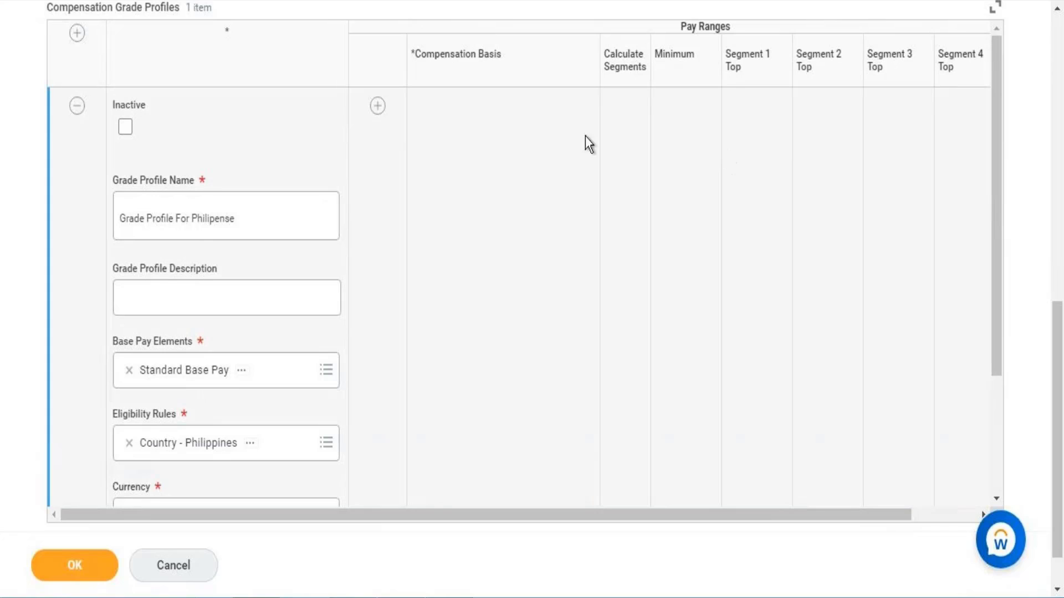
left_click(77, 33)
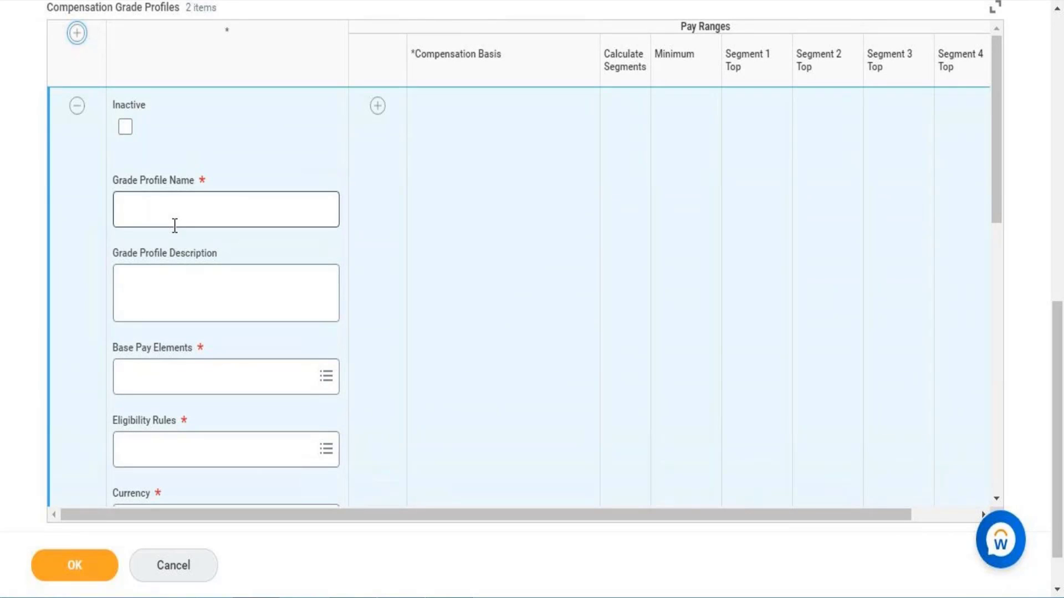
left_click(175, 215)
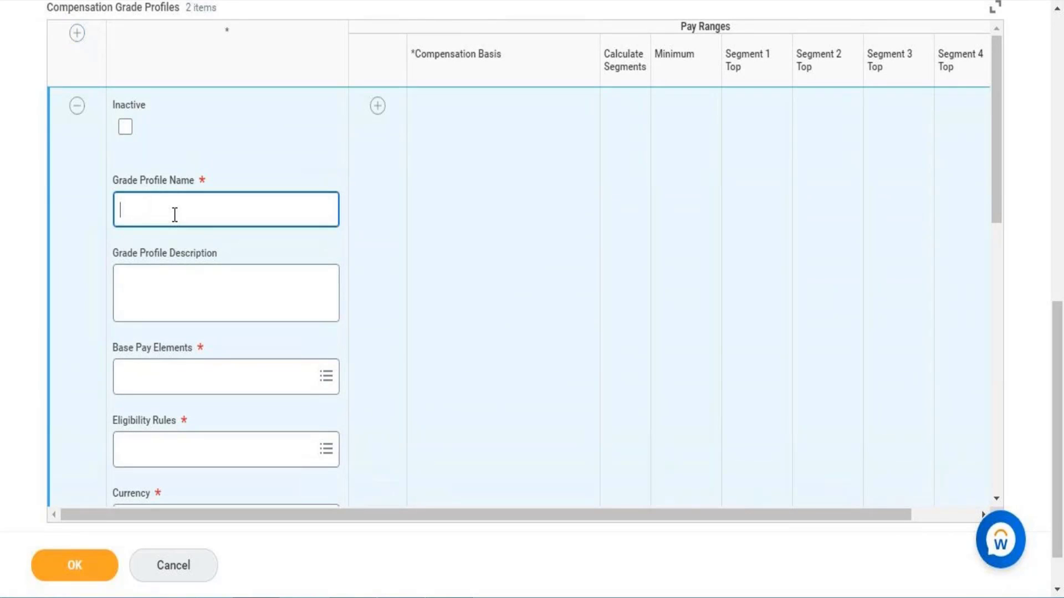
type("Grade Profile for India")
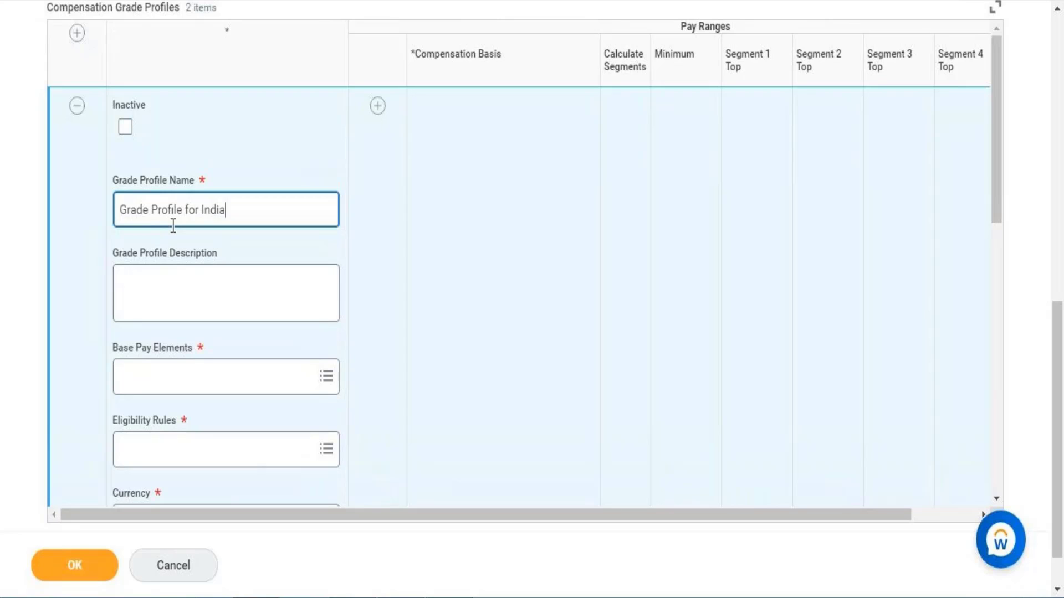
Add Standard Base Pay as the base pay element of the India grade profile
left_click(173, 382)
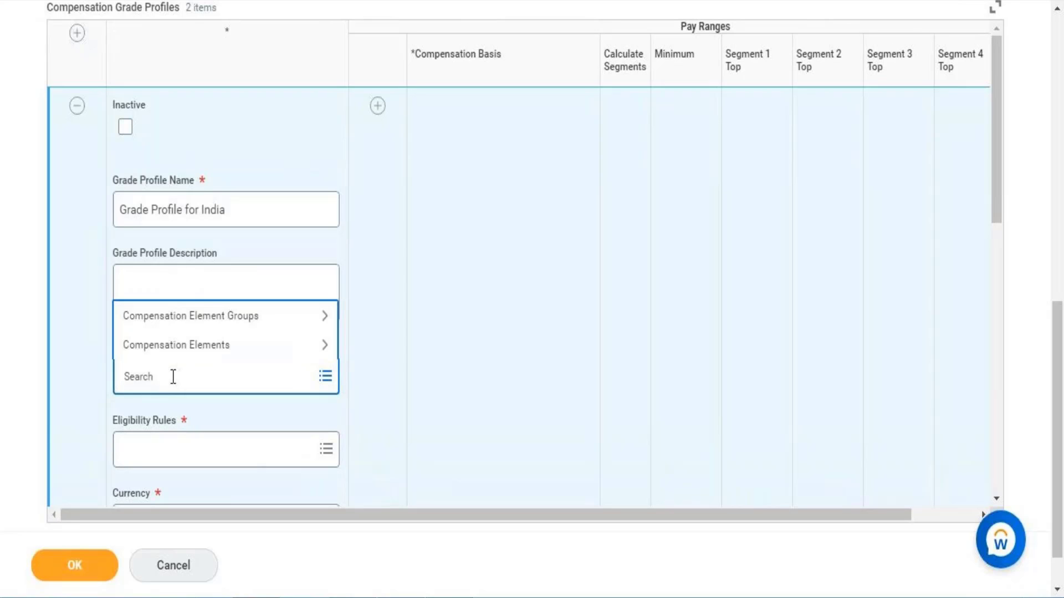
type("standard base pay")
key("Return")
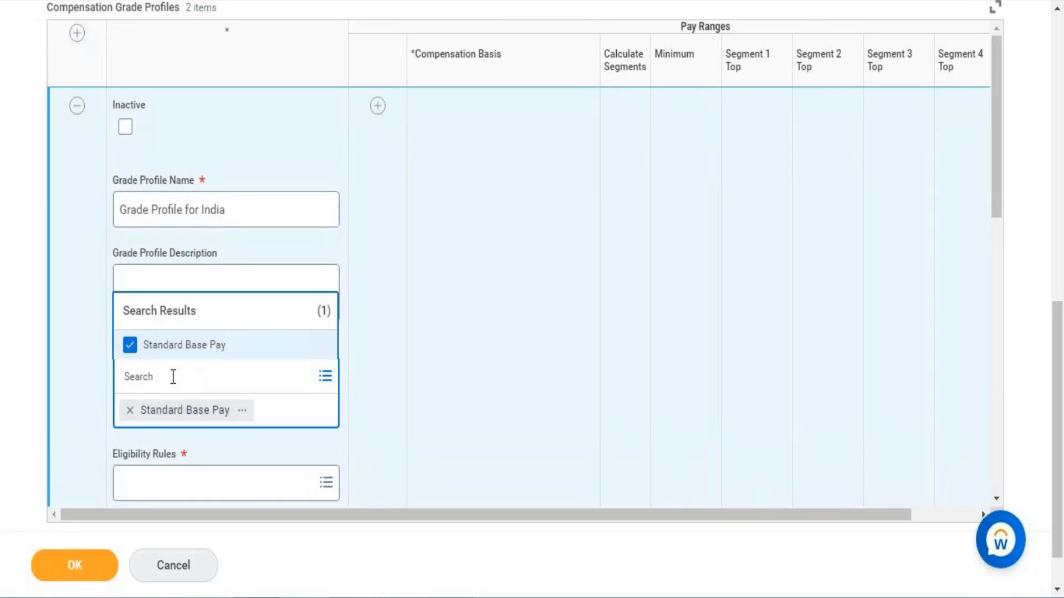
Add Country - India as the eligibility rule of the India grade profile
left_click(173, 491)
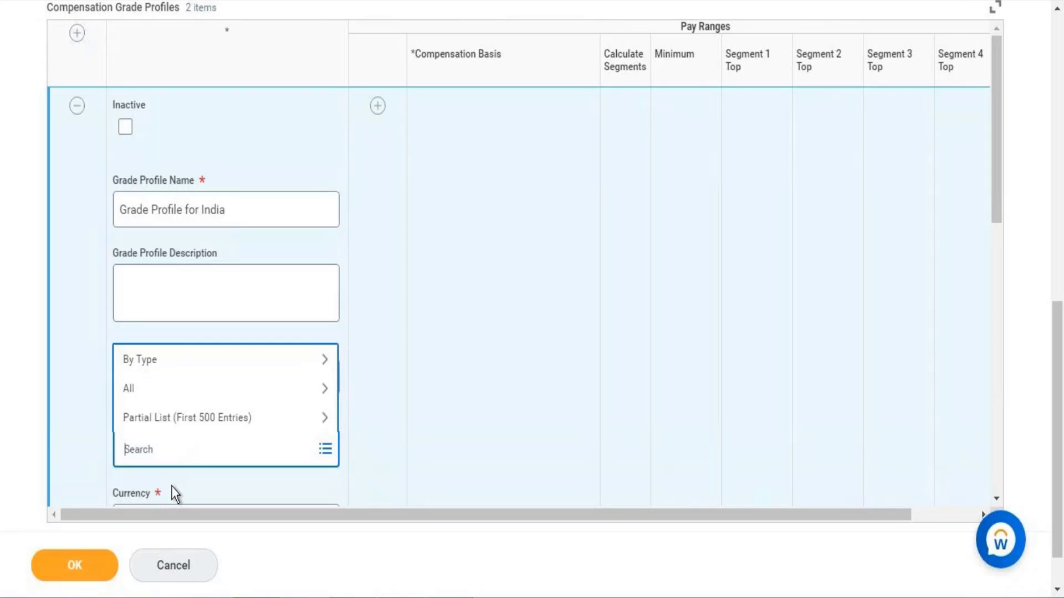
type("india")
key("Return")
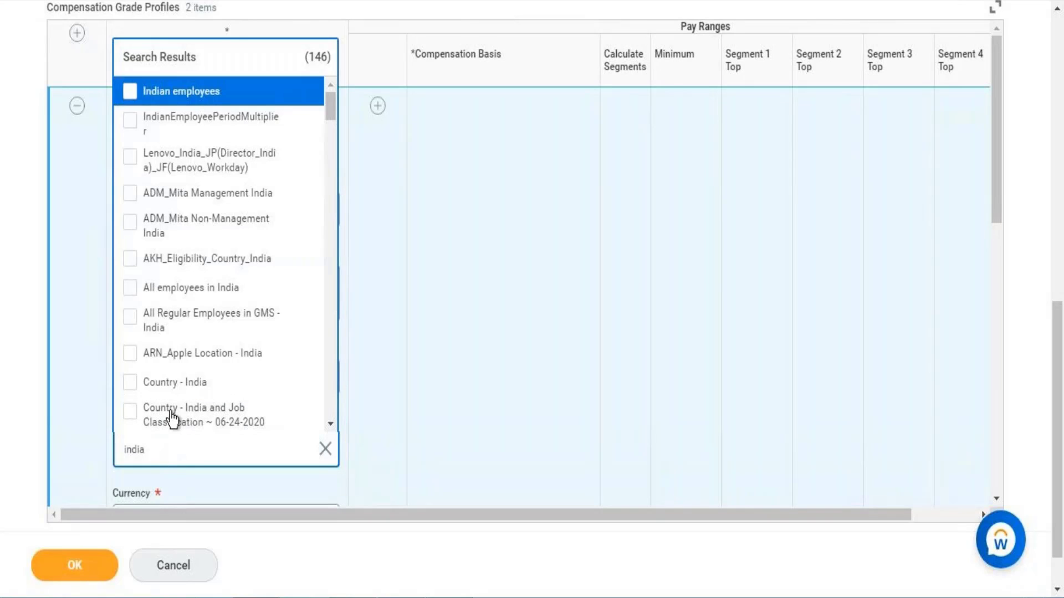
left_click(172, 384)
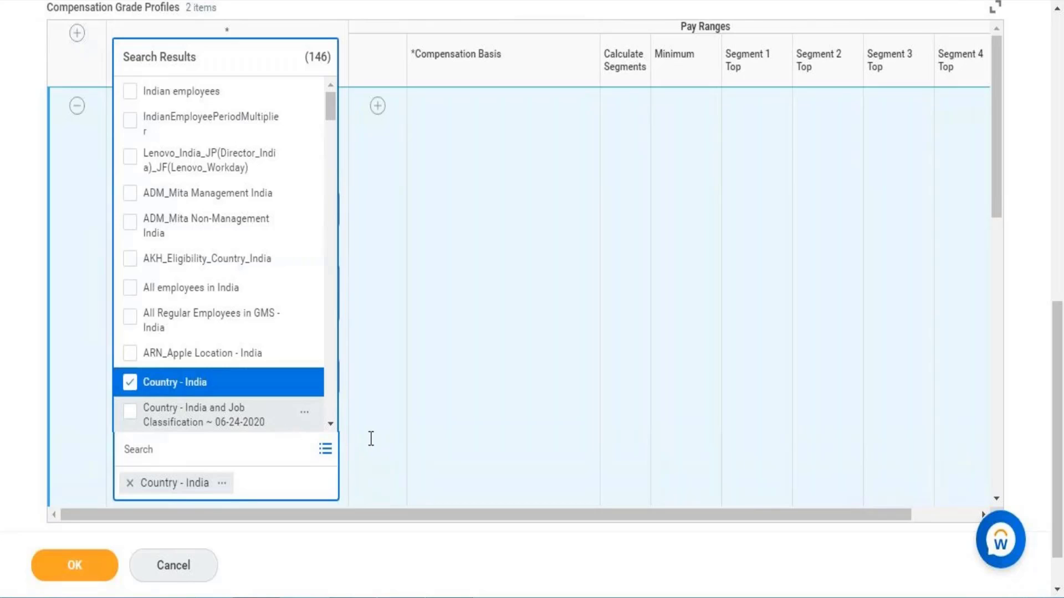
left_click(447, 457)
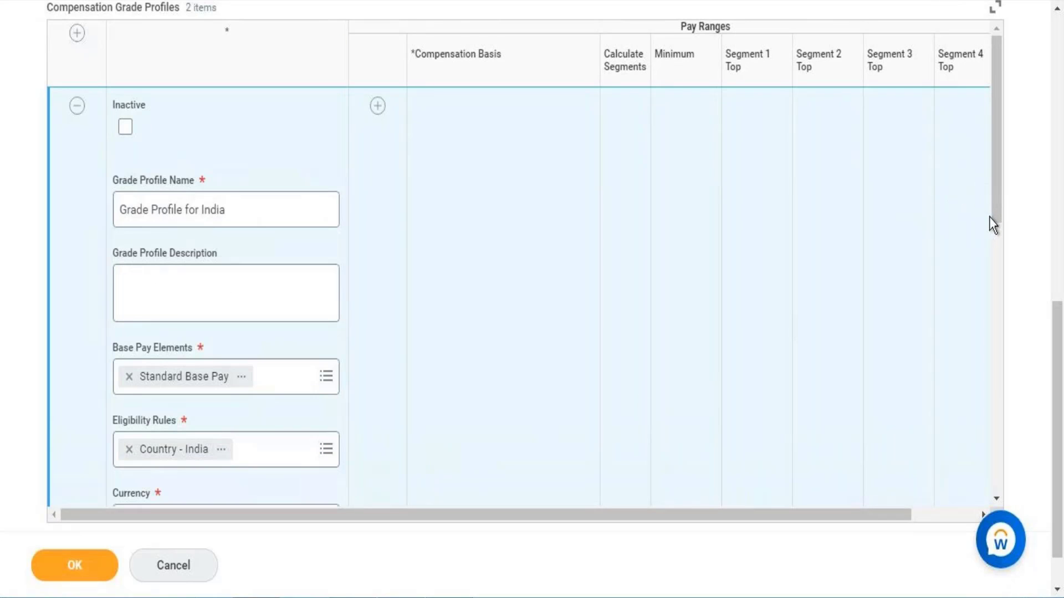
Set the currency of the India grade profile to INR
left_click_drag(997, 222, 1004, 308)
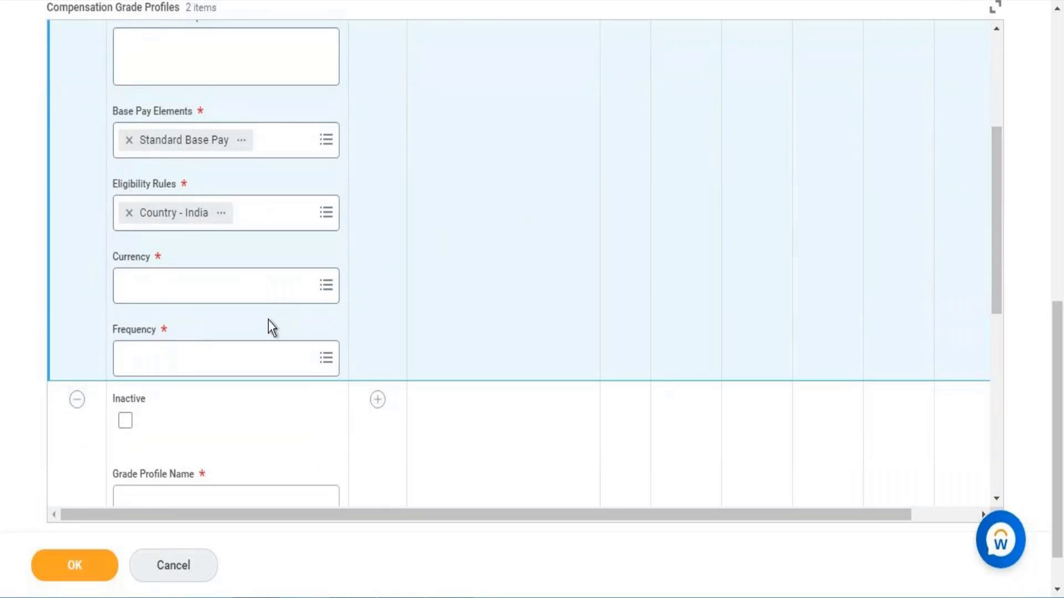
left_click(265, 289)
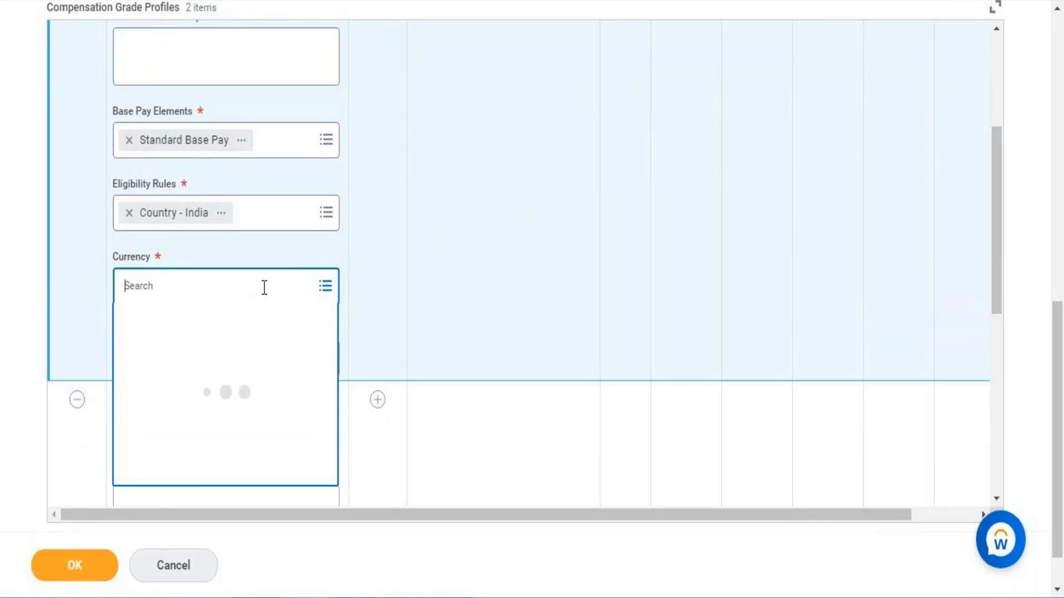
type("INR")
key("Return")
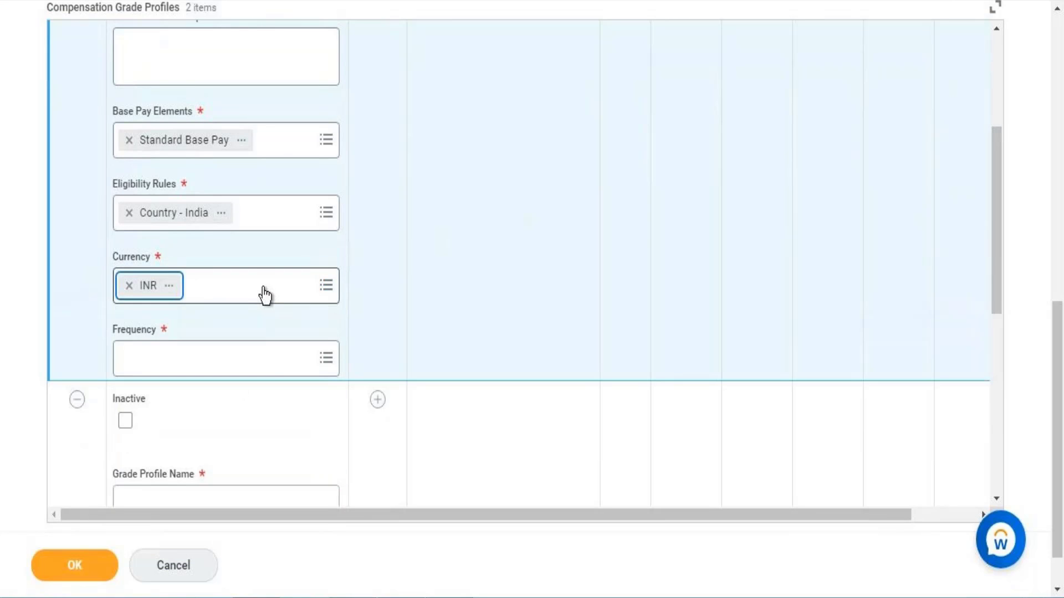
Set the frequency of the India grade profile to Monthly
left_click(263, 362)
type("monthy")
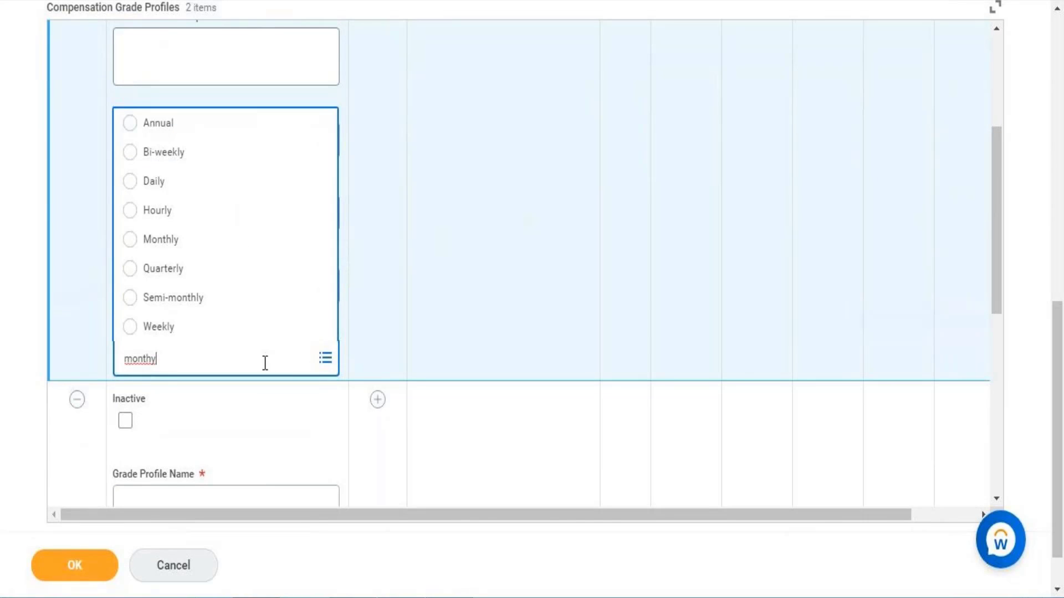
left_click_drag(275, 261, 276, 244)
left_click(276, 244)
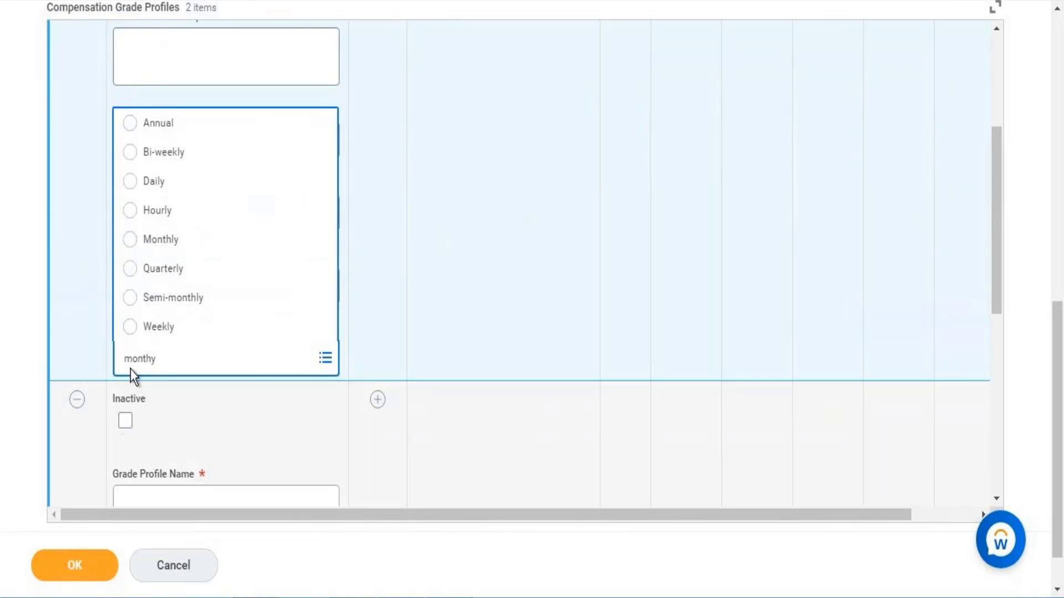
left_click(130, 240)
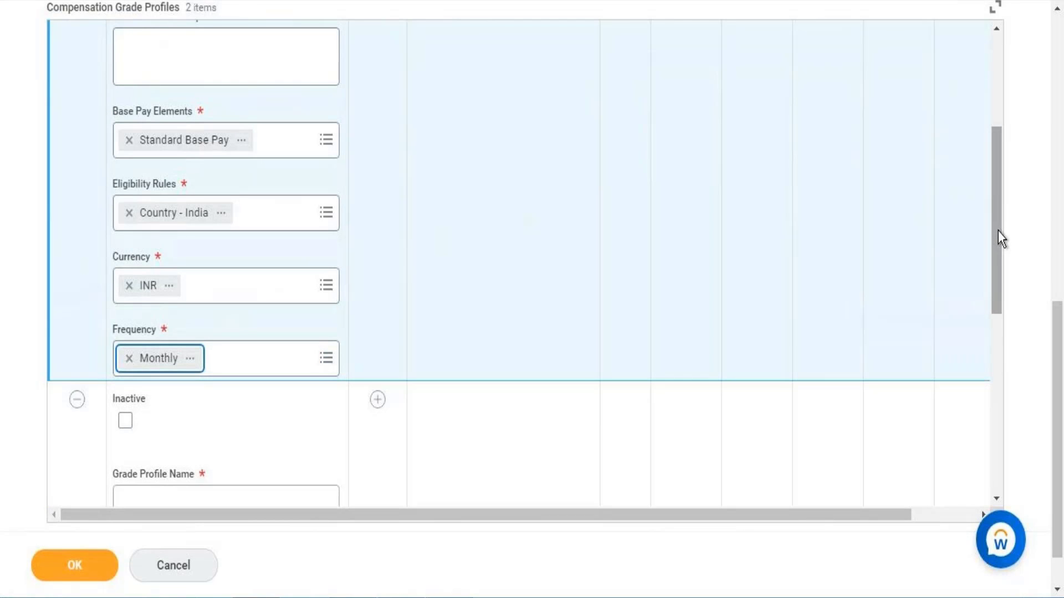
Try to submit the compensation grade and review the details of the validation error
left_click_drag(996, 253, 966, 425)
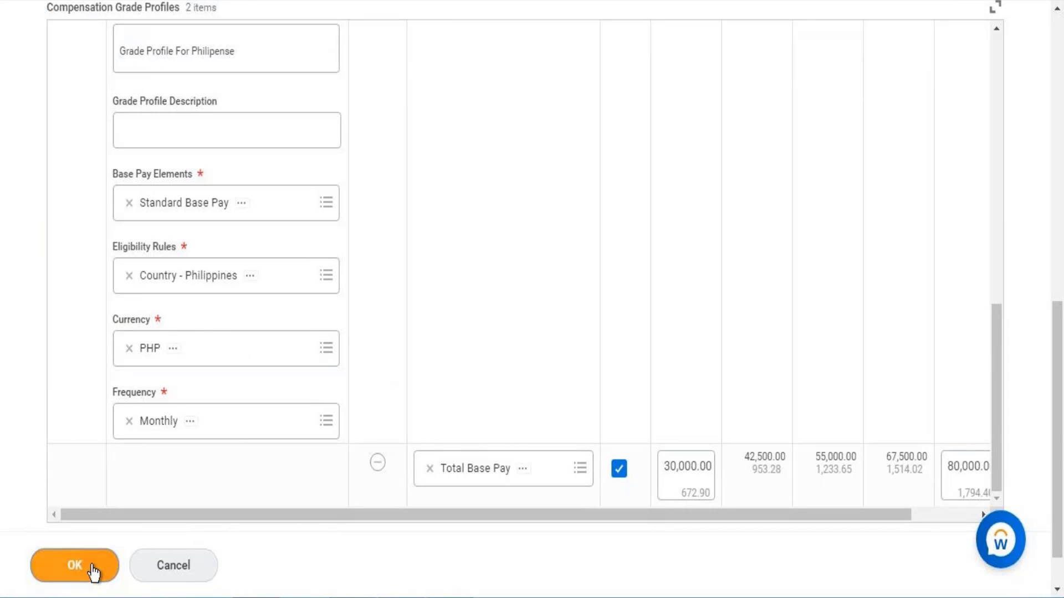
left_click(92, 565)
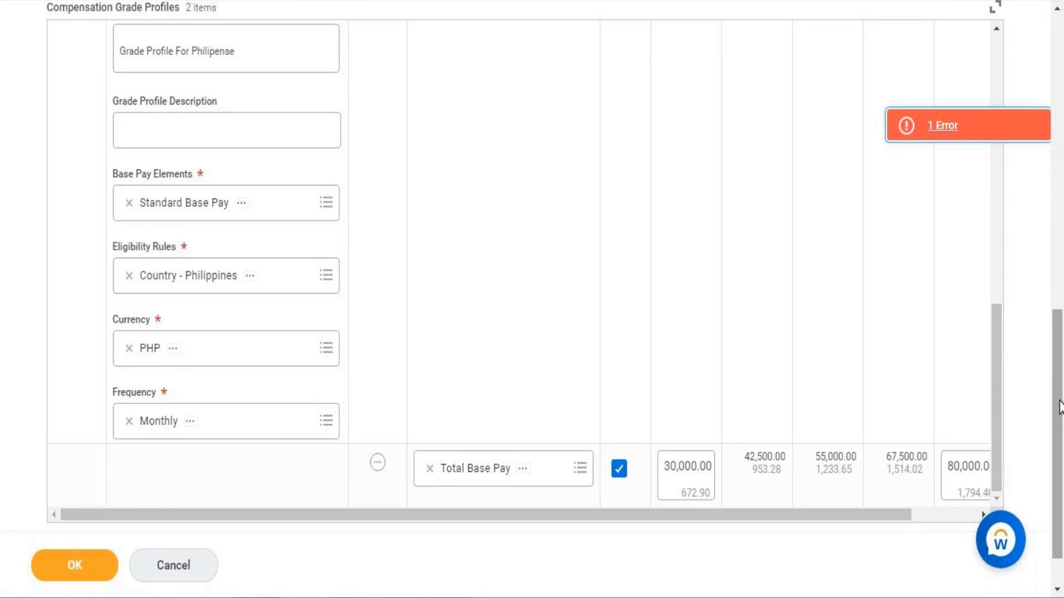
left_click_drag(1059, 407, 1049, 313)
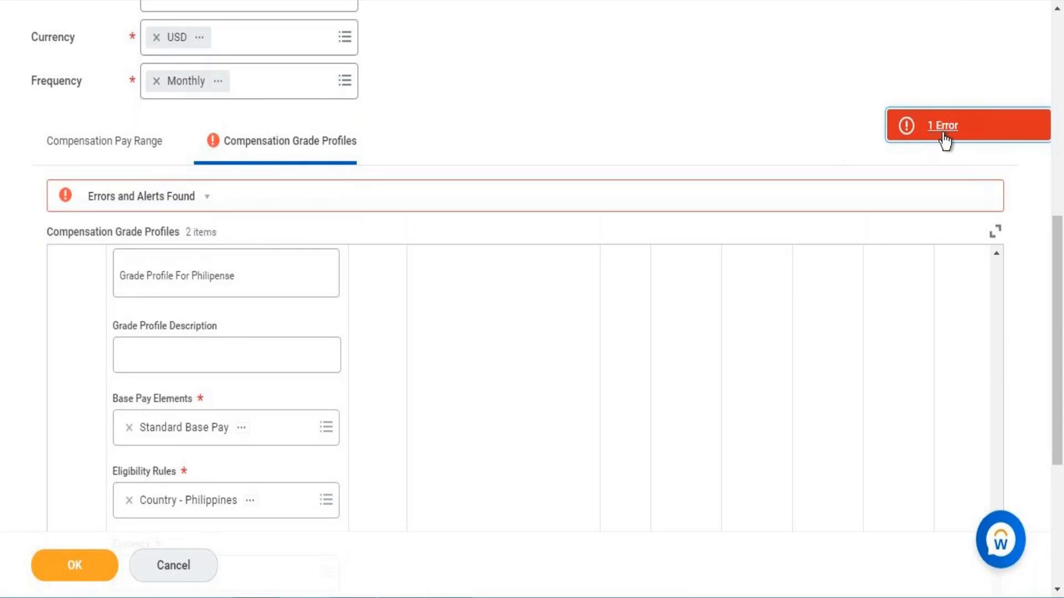
left_click(939, 135)
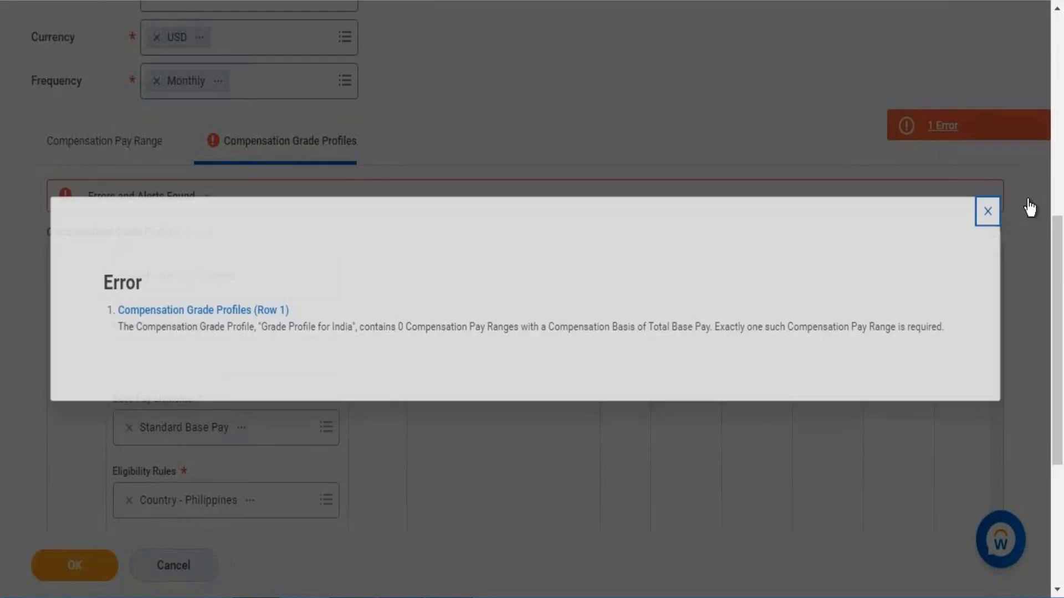
left_click(1028, 208)
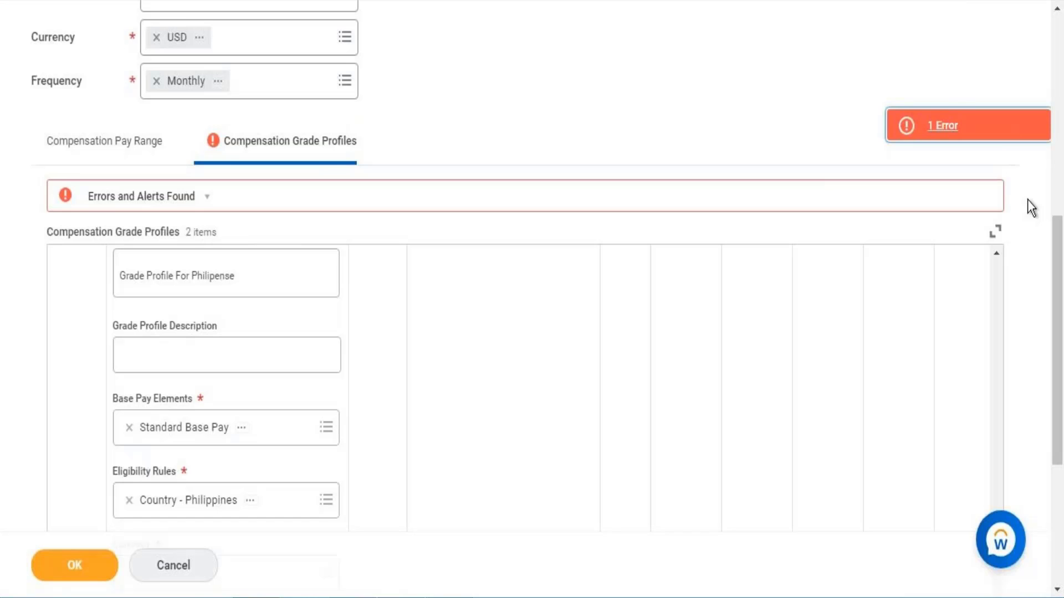
Add a pay range row to the India grade profile
left_click_drag(1059, 249, 986, 359)
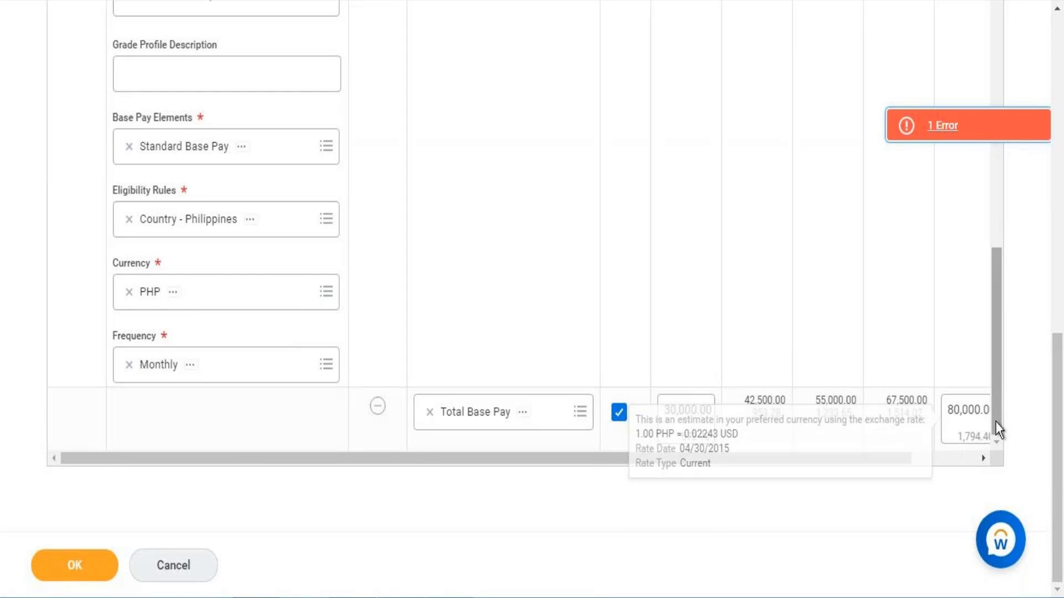
left_click_drag(996, 417, 1060, 190)
left_click(1058, 316)
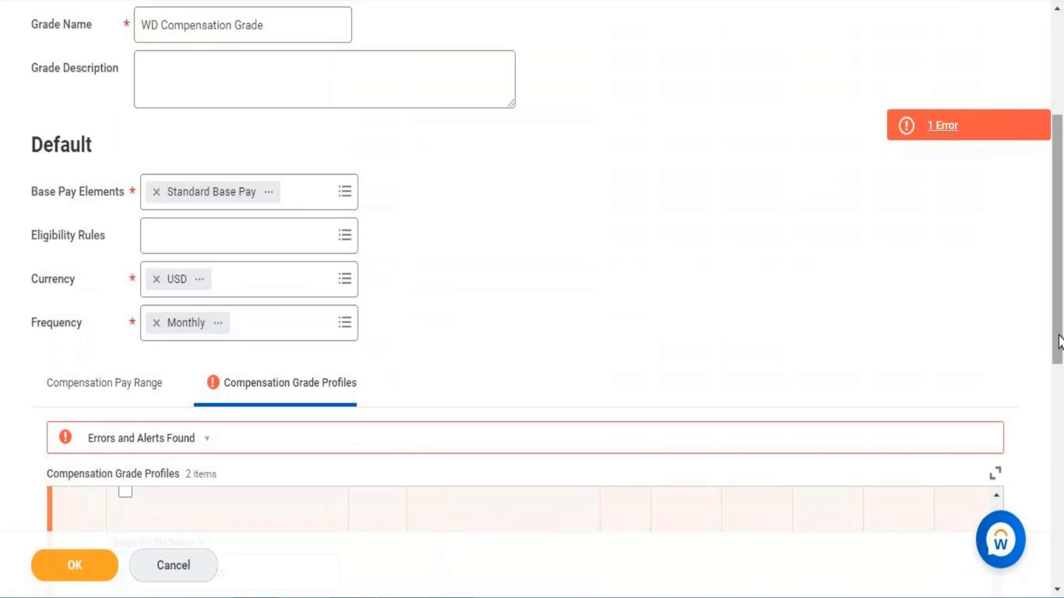
scroll(1059, 344, "down", 6)
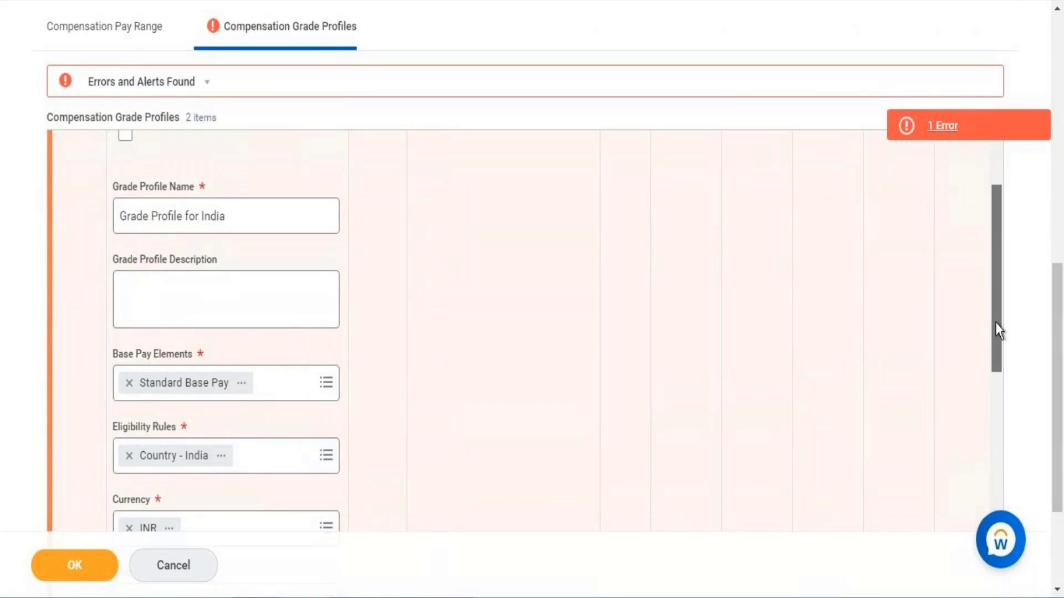
left_click_drag(995, 321, 996, 281)
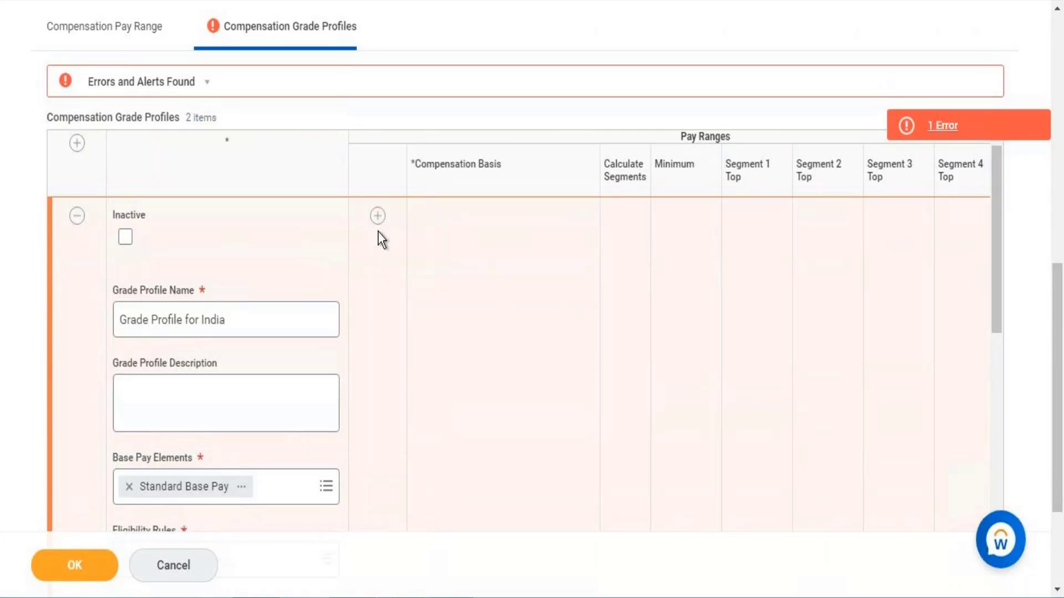
left_click(377, 217)
left_click(380, 217)
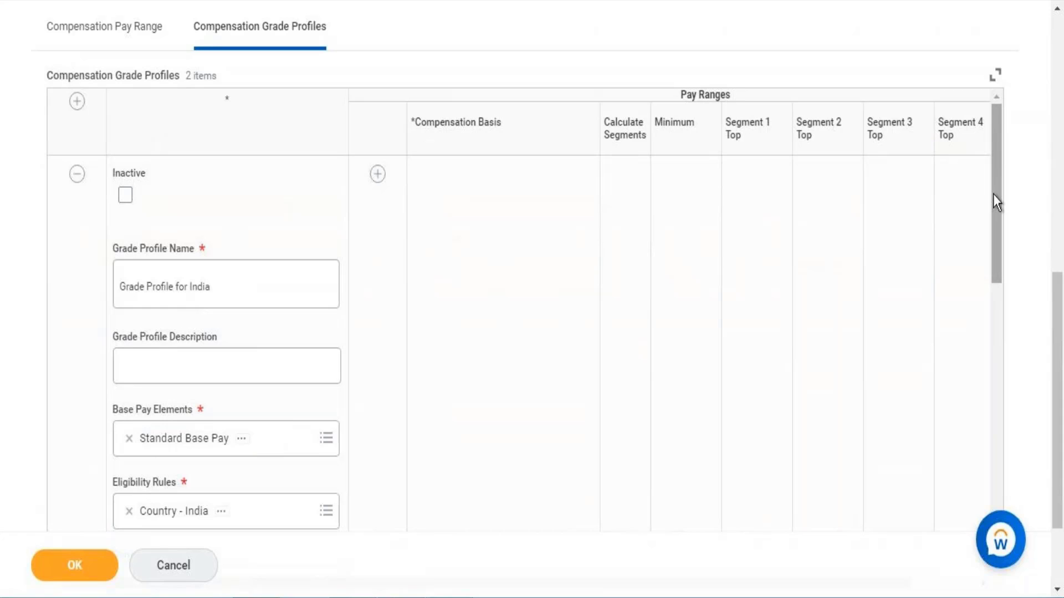
Enable Calculate Segments for the India profile's Total Base Pay range
left_click_drag(993, 194, 989, 310)
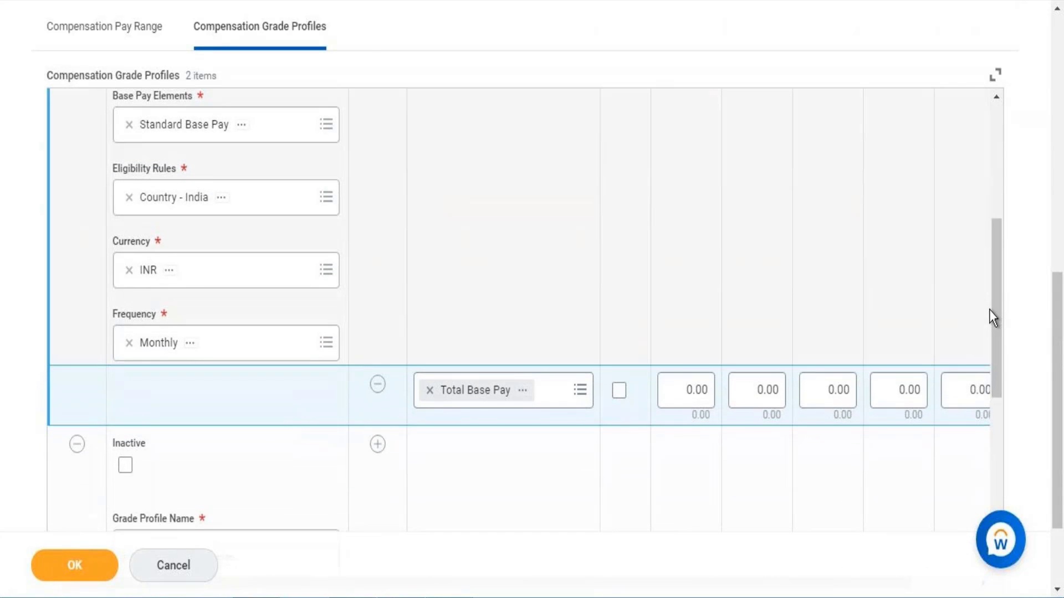
left_click(620, 394)
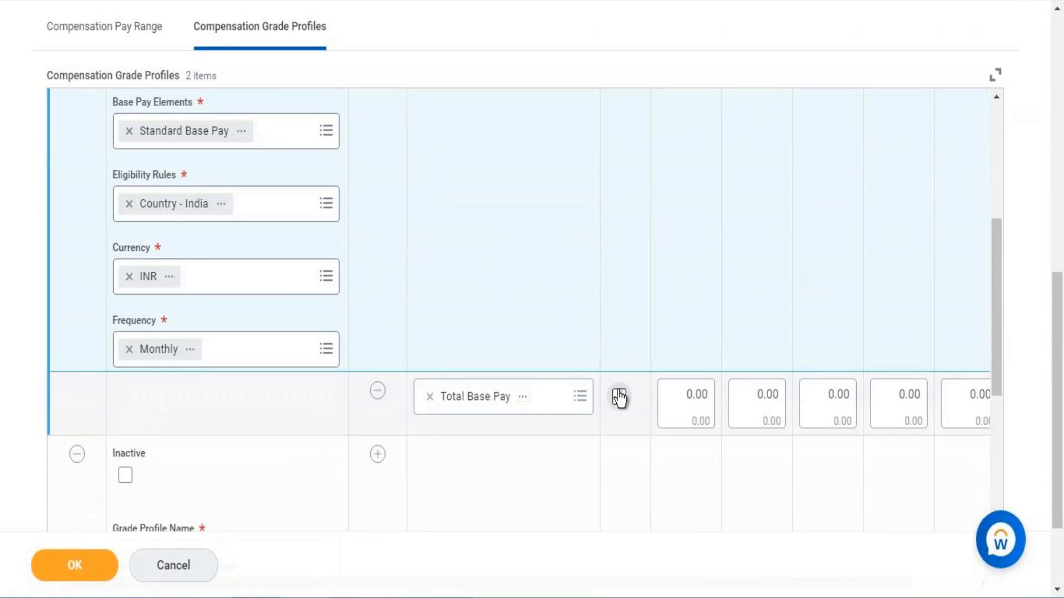
left_click(618, 402)
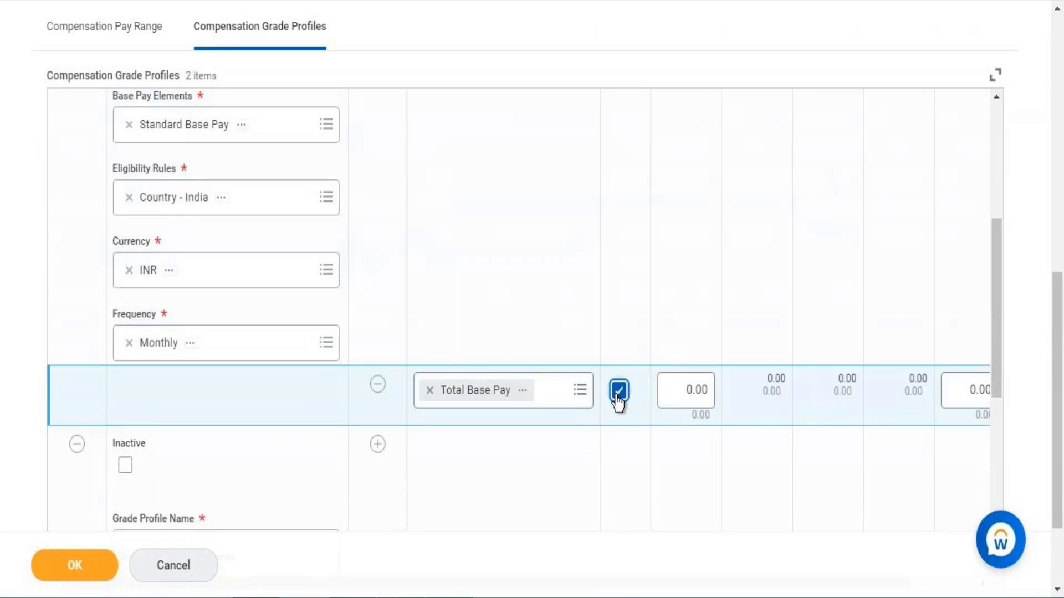
Set the Minimum of the India profile's Total Base Pay range to 50,000
mouse_move(683, 388)
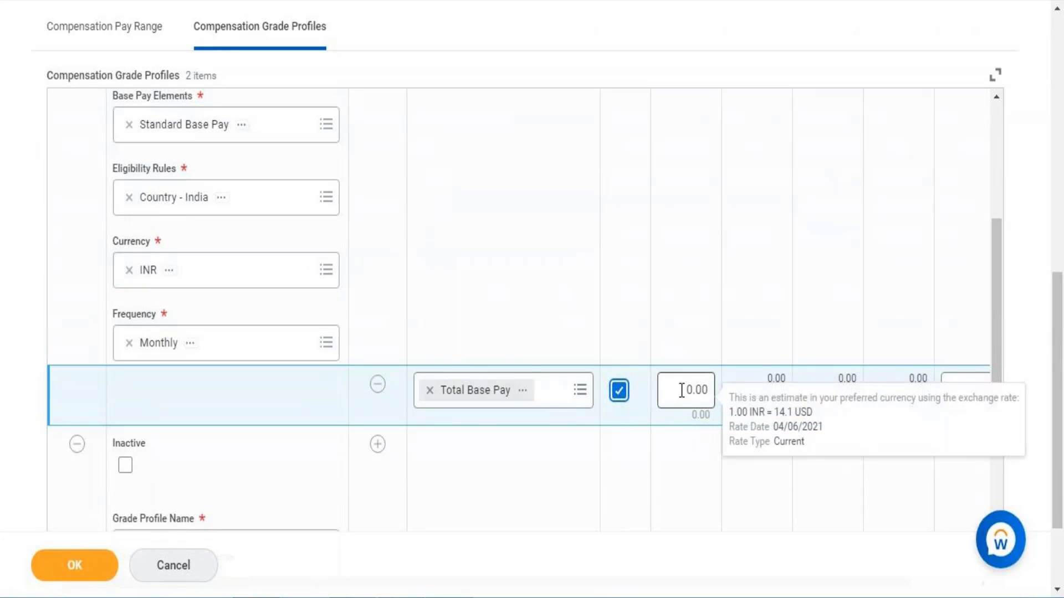
left_click(712, 391)
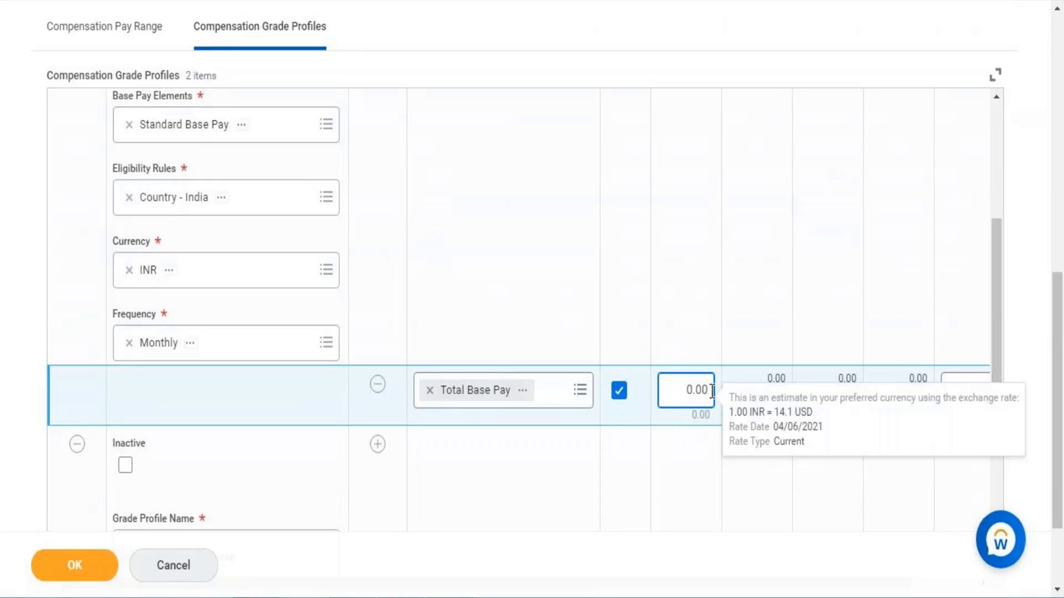
key("BackSpace")
key("BackSpace")
key("BackSpace")
key("BackSpace")
type("50000")
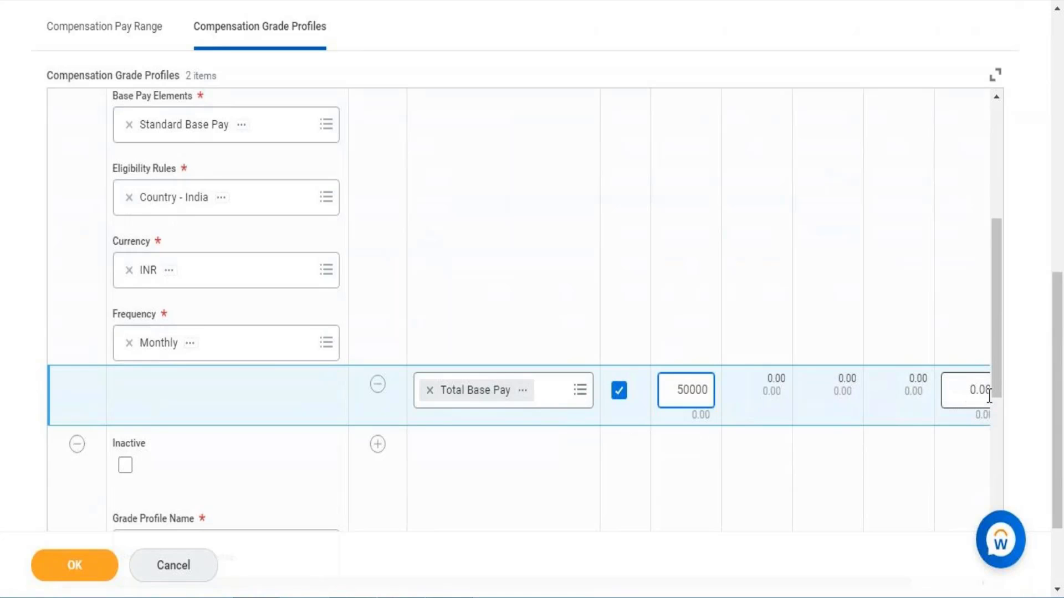
Set the Segment 4 Top of the India profile's Total Base Pay range to 90,000
left_click(971, 388)
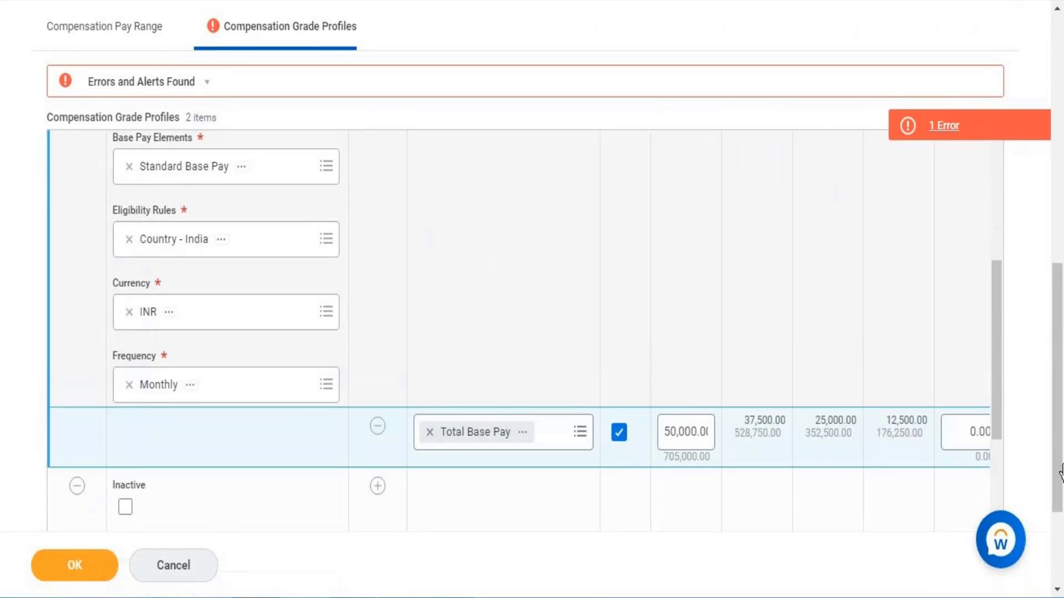
left_click(971, 433)
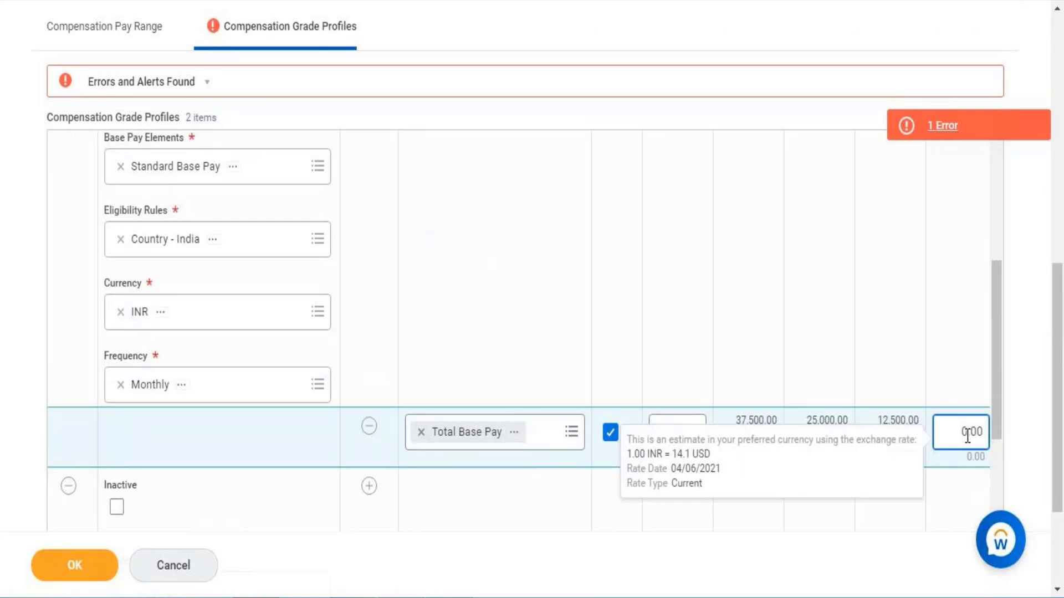
key("BackSpace")
type("9000")
type("0")
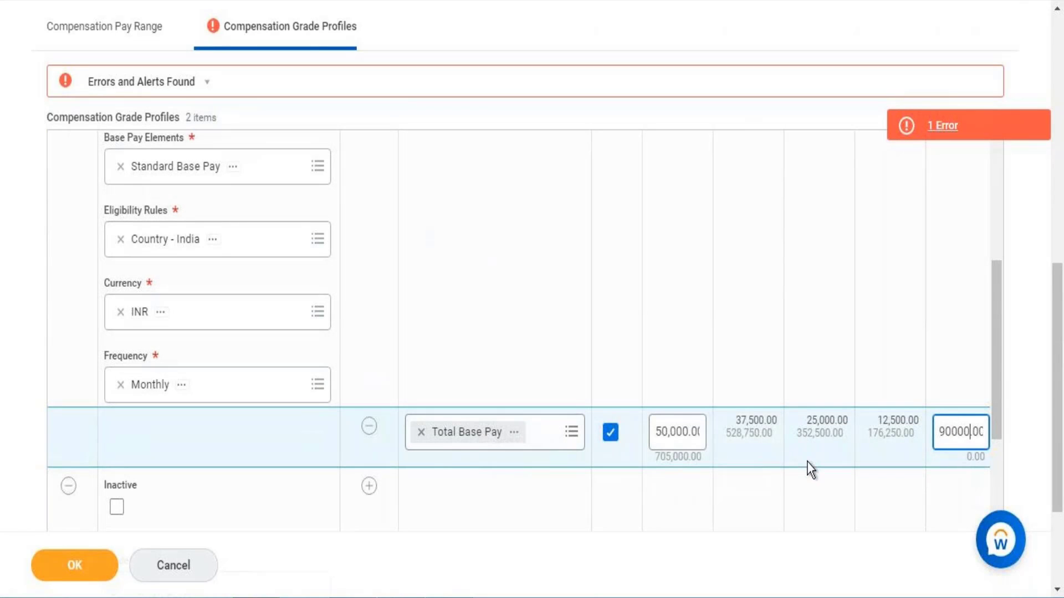
left_click(806, 461)
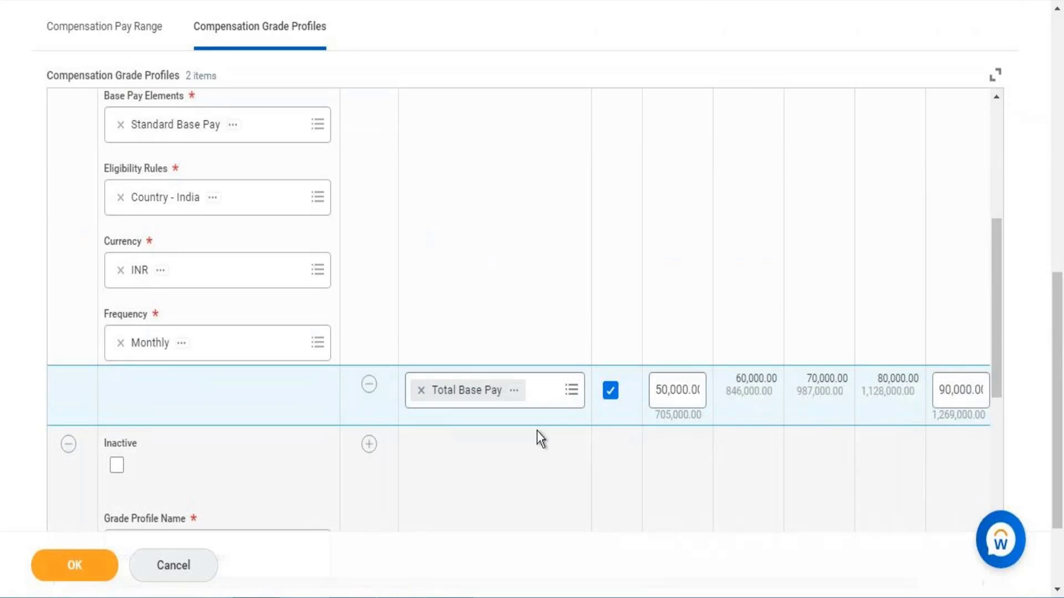
Submit the completed WD Compensation Grade with its two grade profiles
left_click(89, 568)
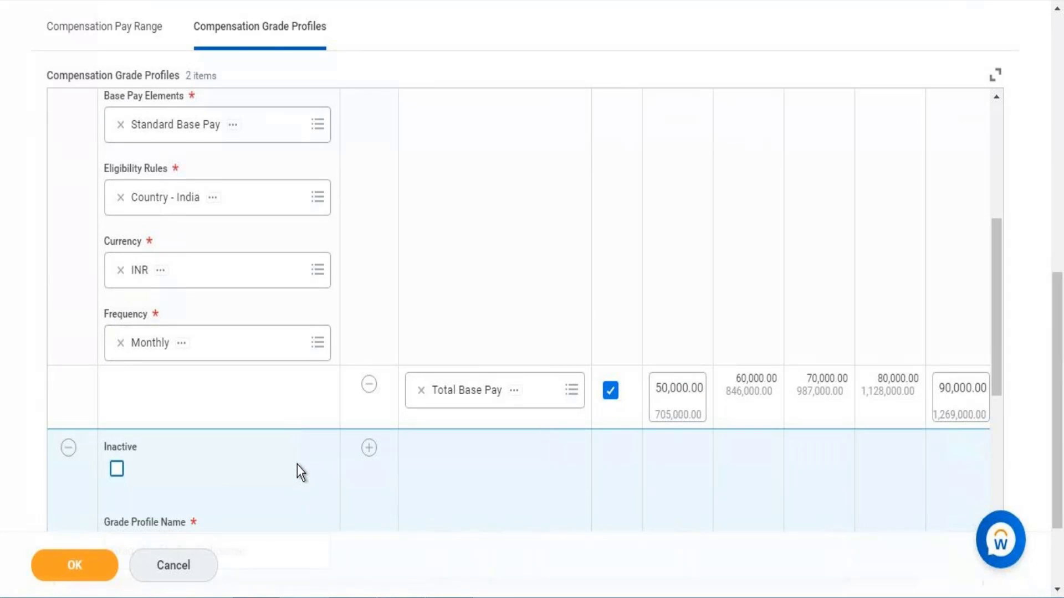
left_click(72, 564)
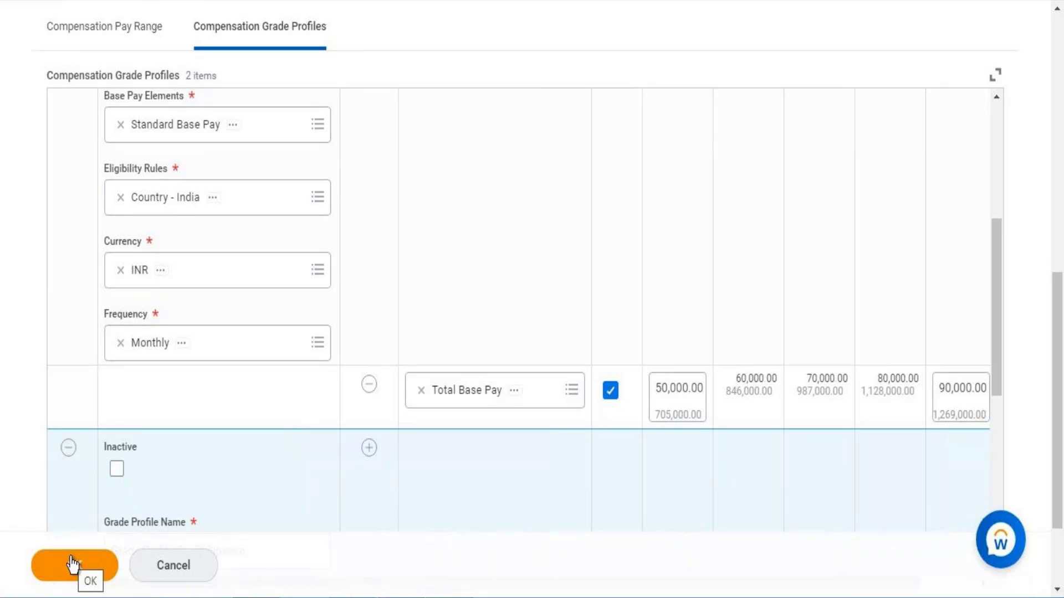
left_click(72, 564)
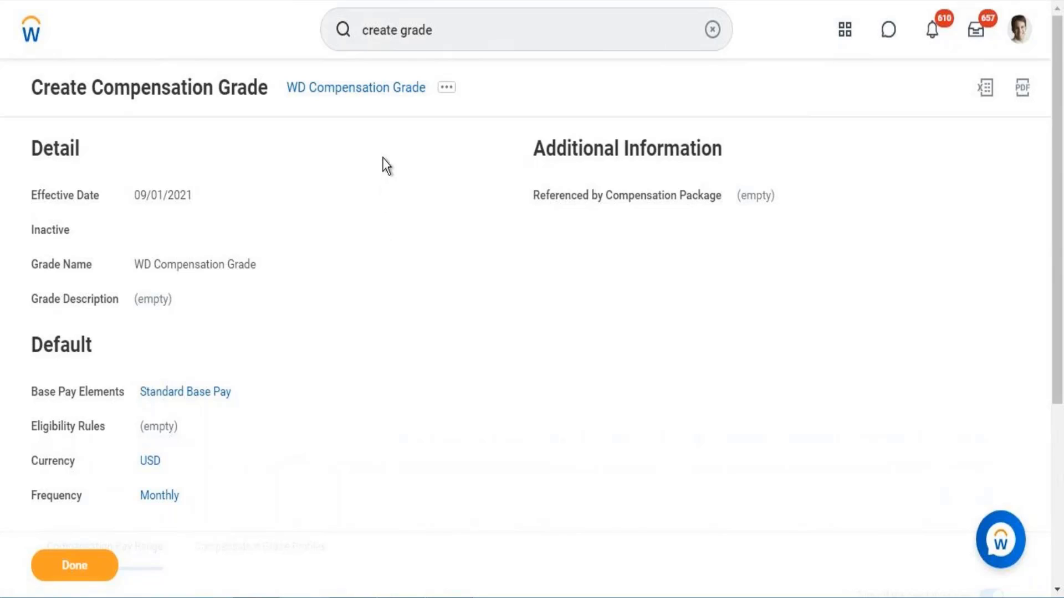
Copy the grade name WD Compensation Grade into the Notepad notes, and return to Workday
right_click(382, 95)
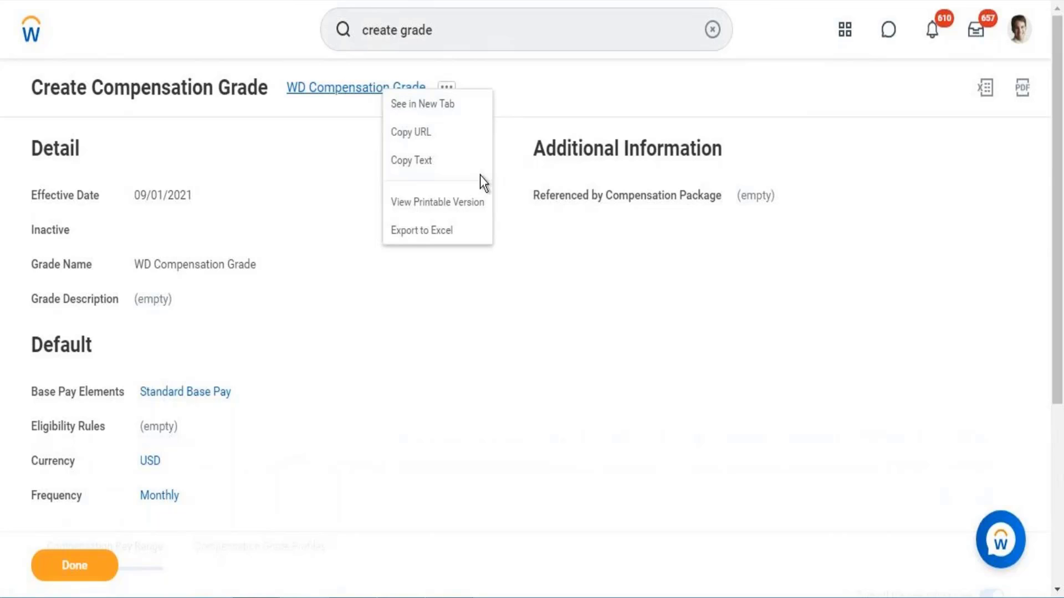
left_click(434, 164)
key("alt+Tab")
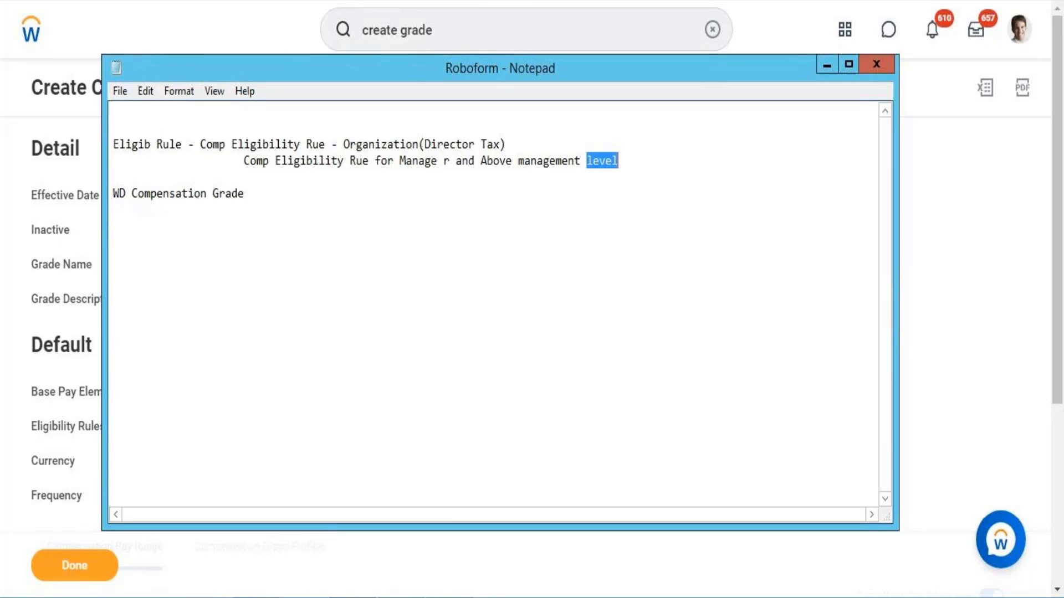
left_click(824, 71)
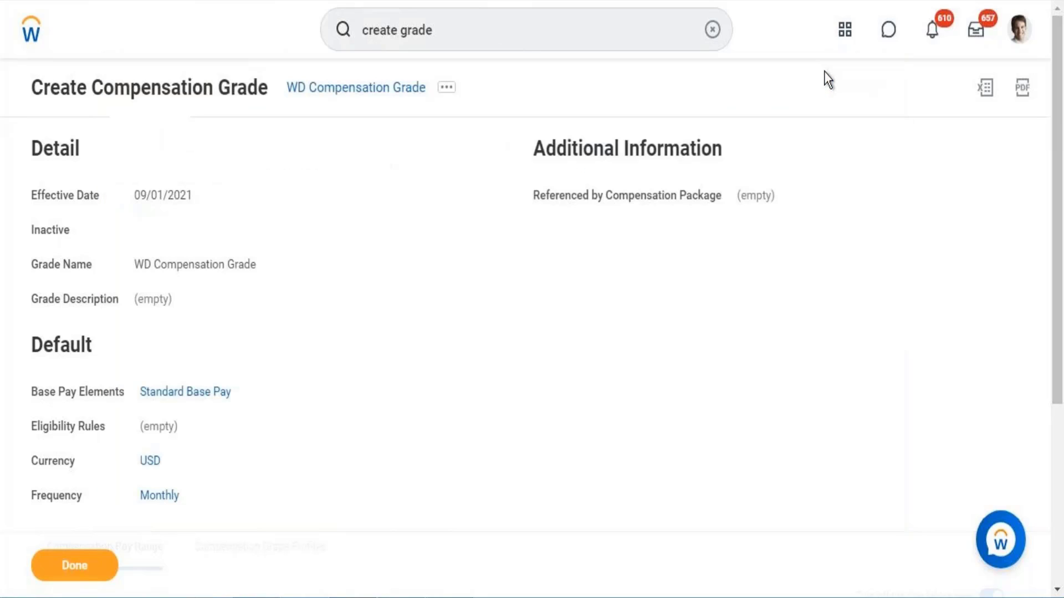
Open the signed-in worker's profile and show its Job section
left_click(1025, 33)
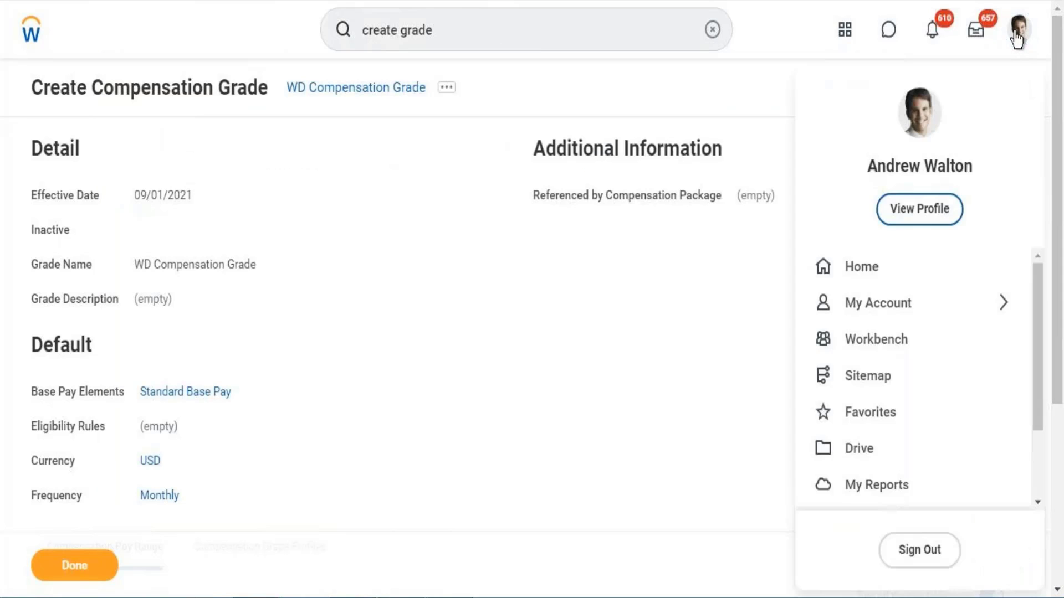
left_click(920, 209)
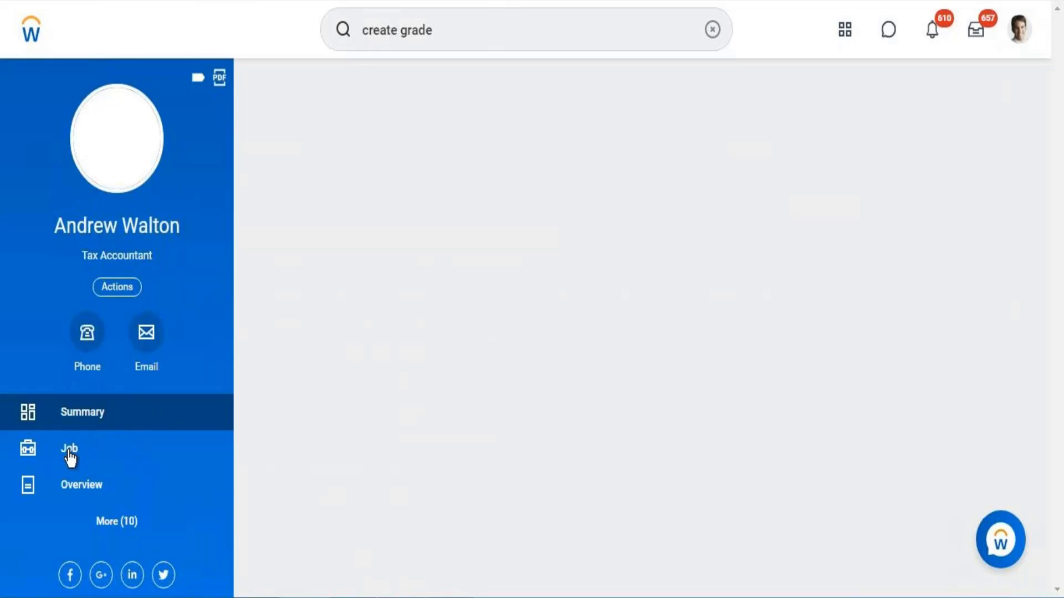
left_click(70, 458)
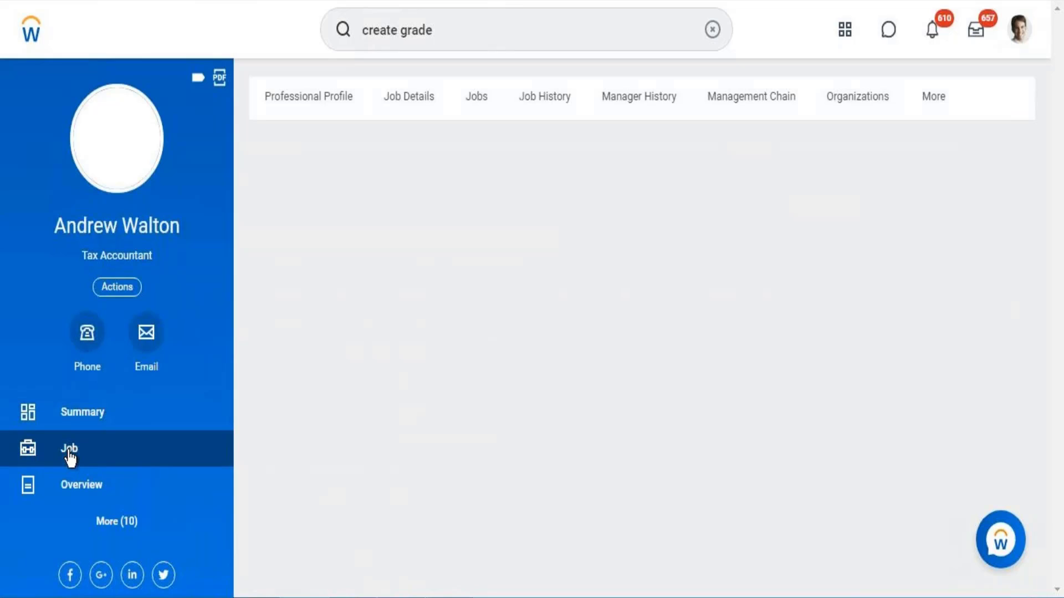
Open the signed-in worker's job details and view the compensation settings of the Tax Accountant job profile
left_click(412, 103)
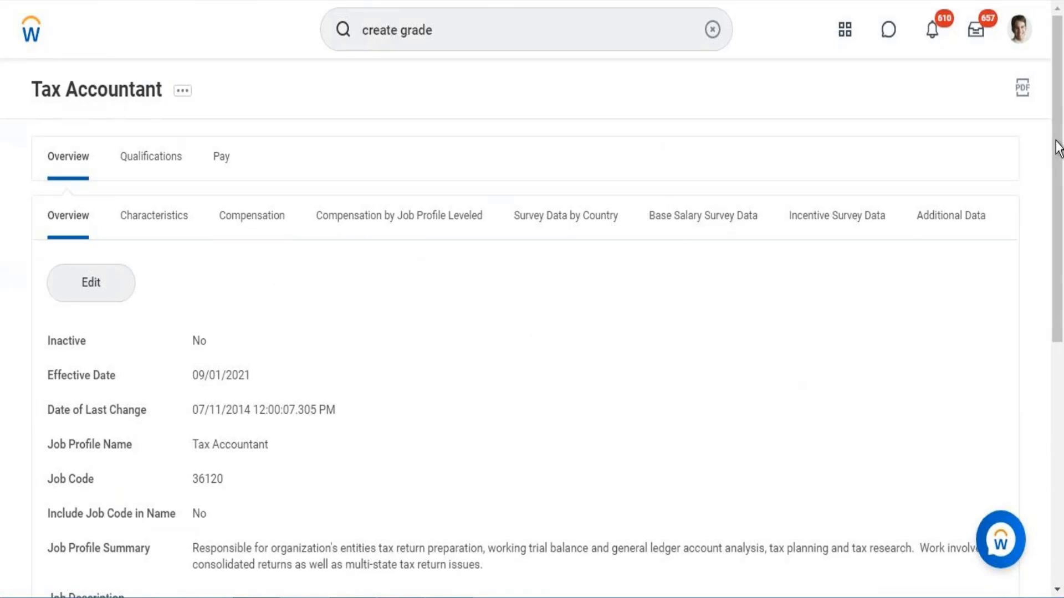
left_click(252, 217)
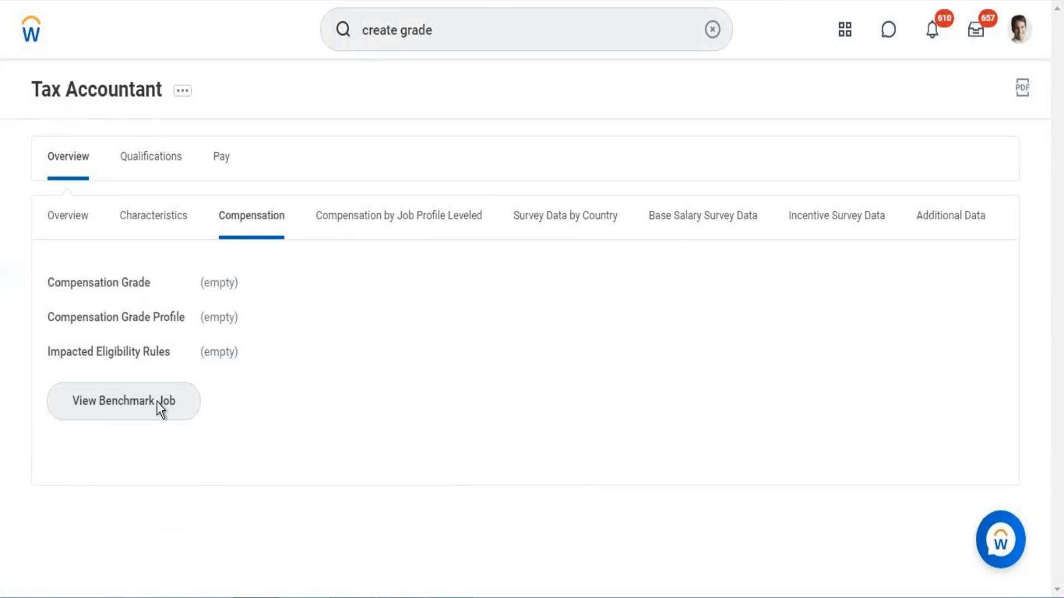
Return to the signed-in worker's profile and open the manager's job details from it
left_click(1024, 36)
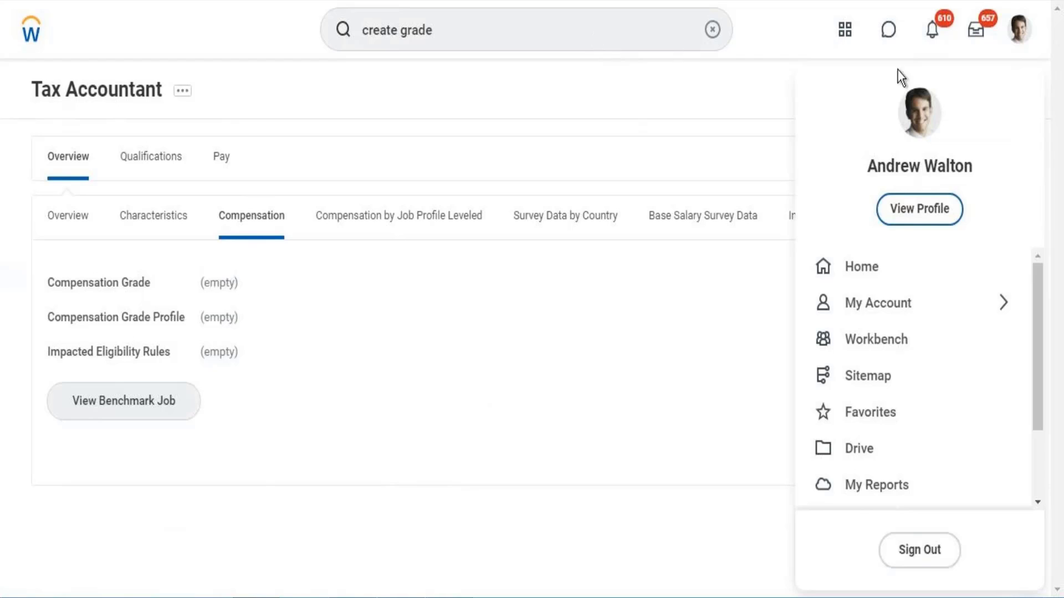
left_click(926, 218)
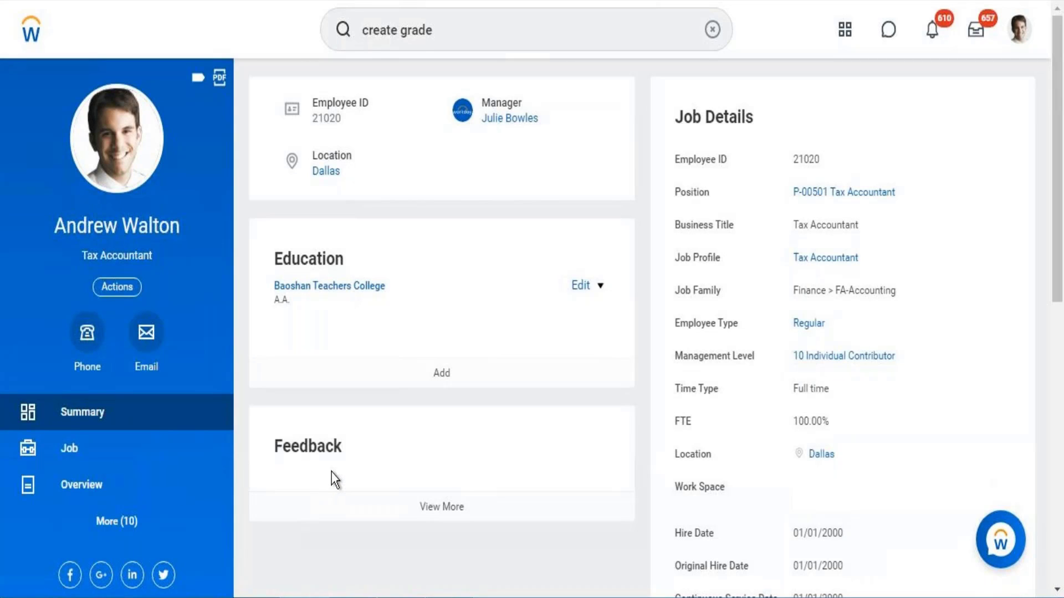
left_click(518, 125)
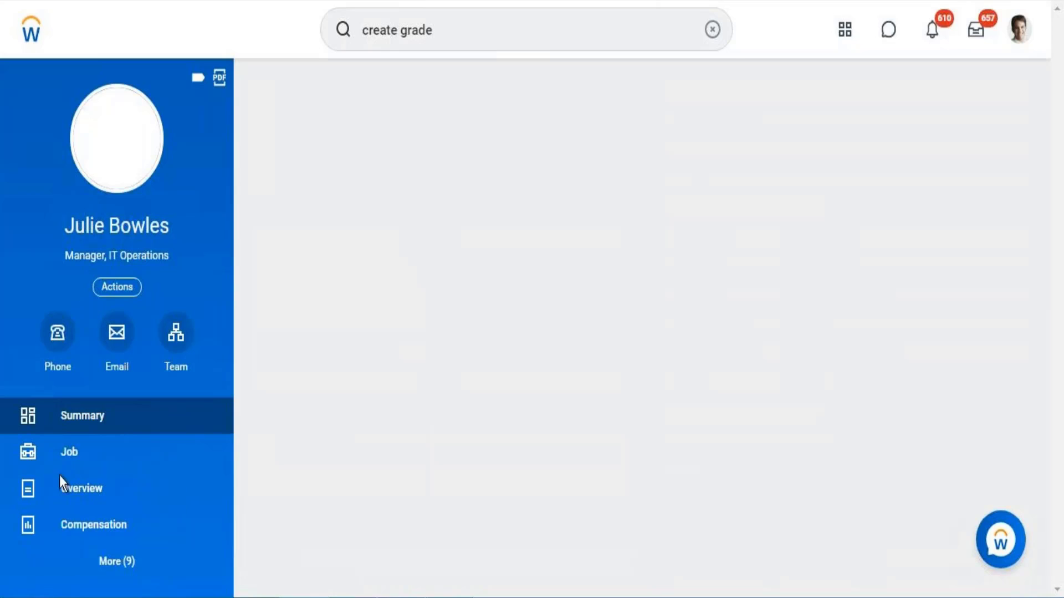
left_click(71, 463)
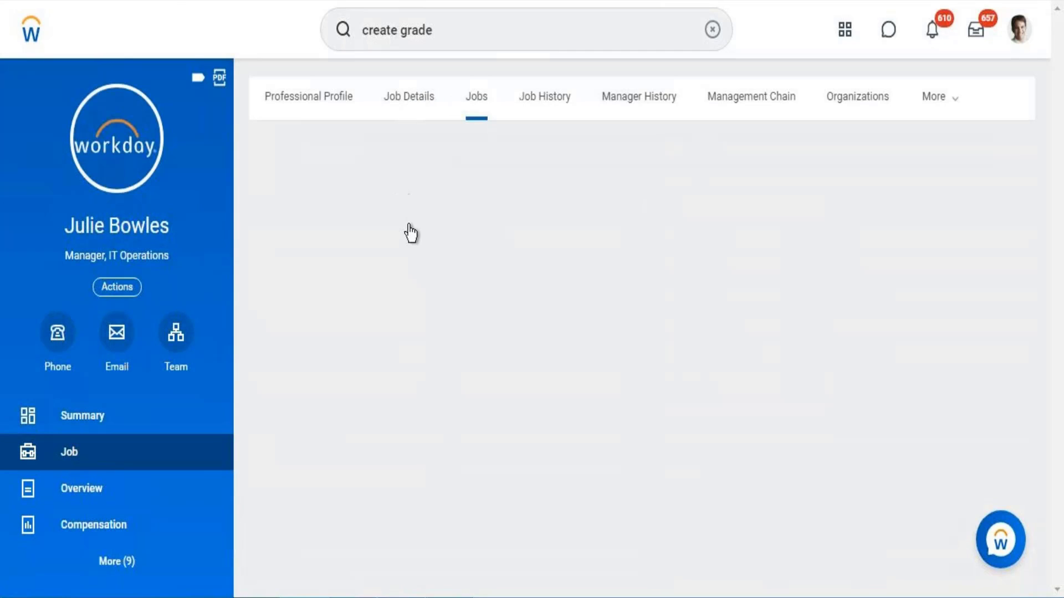
left_click(407, 101)
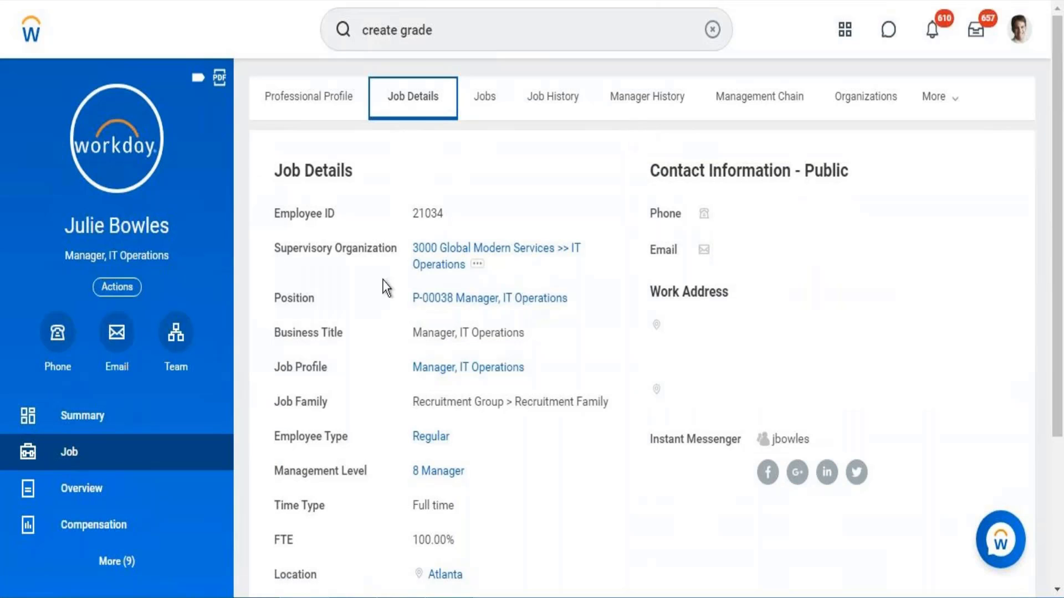
View the compensation settings of the Manager, IT Operations job profile and open the compensation grade ERPA comp grade 3
left_click(466, 368)
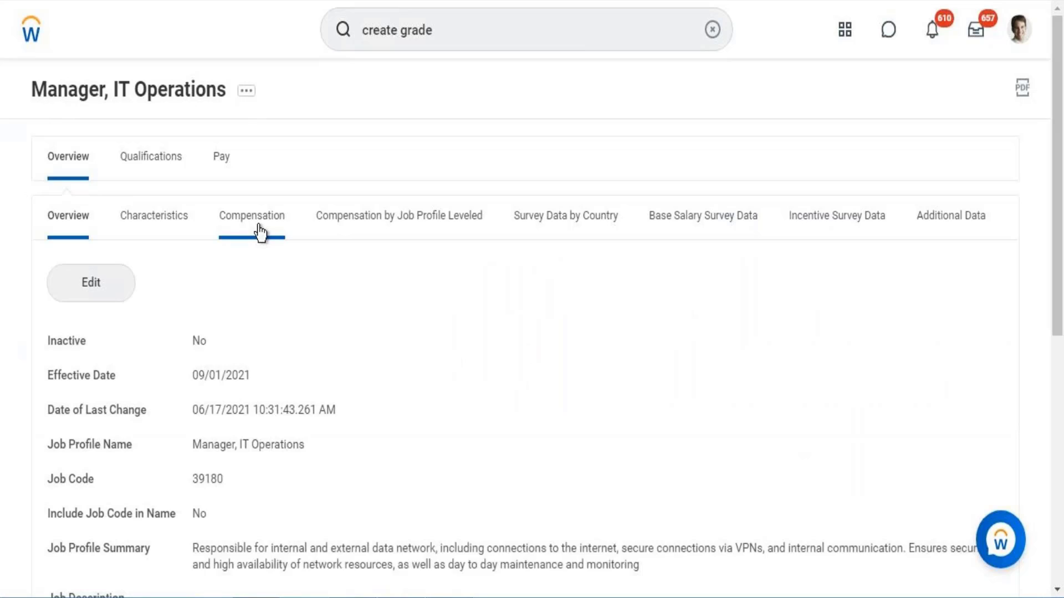
left_click(259, 226)
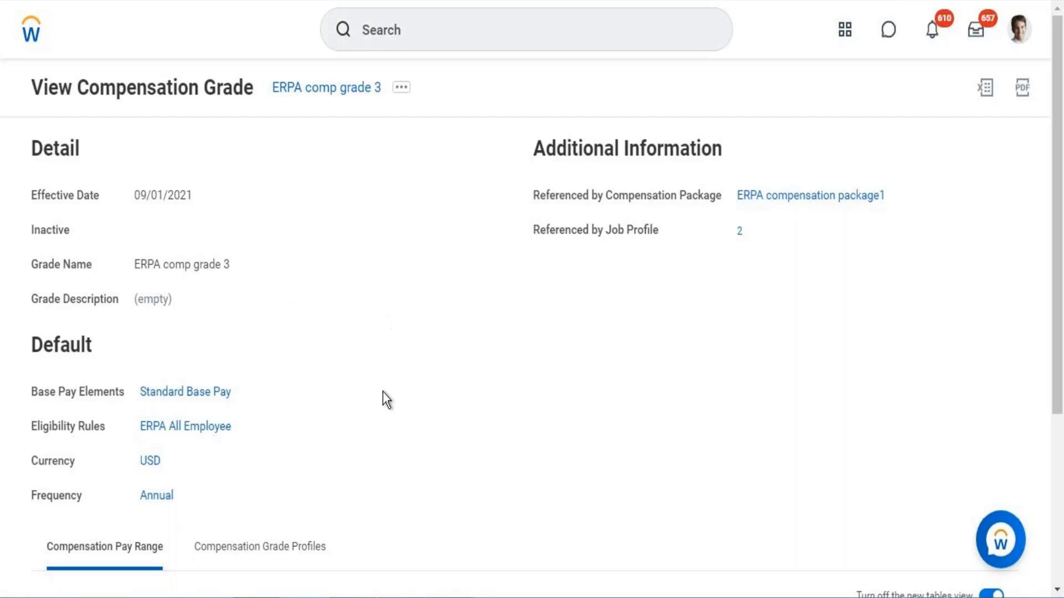
Switch to the Microsoft Word document Document1
mouse_move(400, 597)
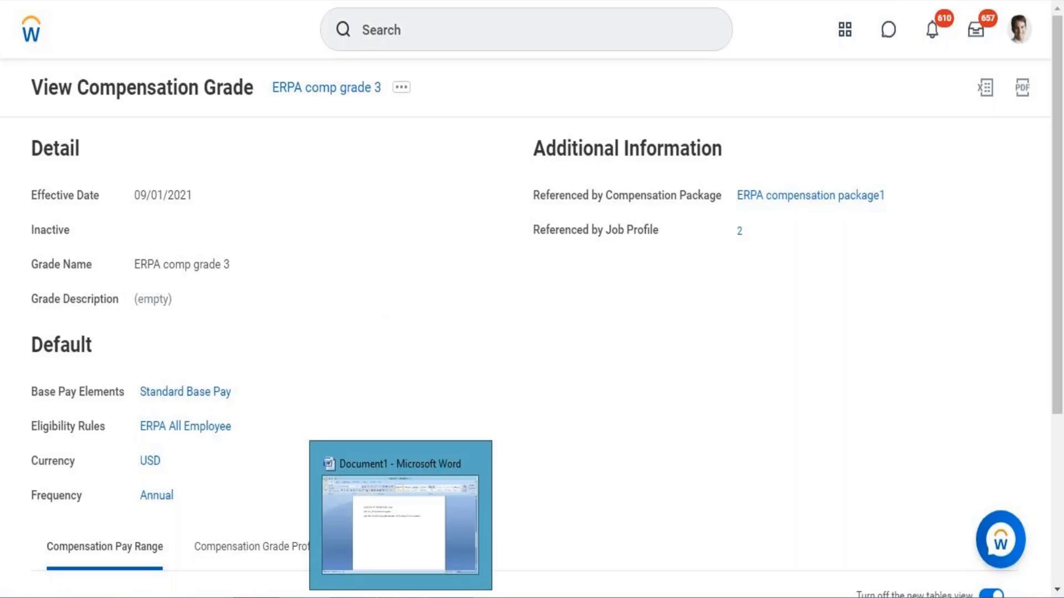